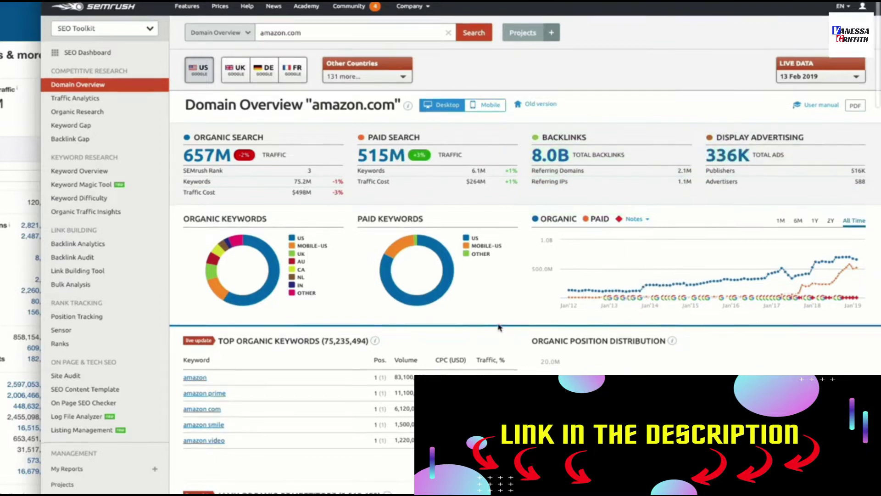
# - Open the Organic Research report for amazon.com and look through the available search report types
pyautogui.scroll(-1, 472, 319)
pyautogui.moveTo(271, 232)
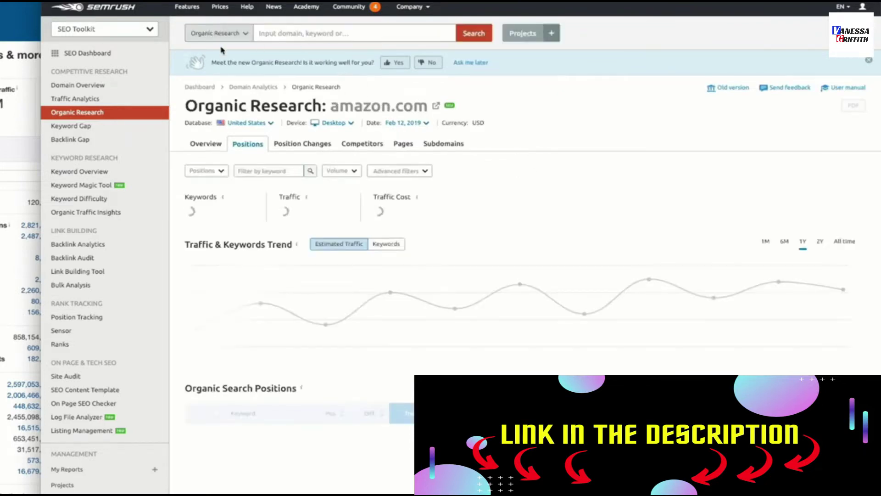
pyautogui.click(227, 34)
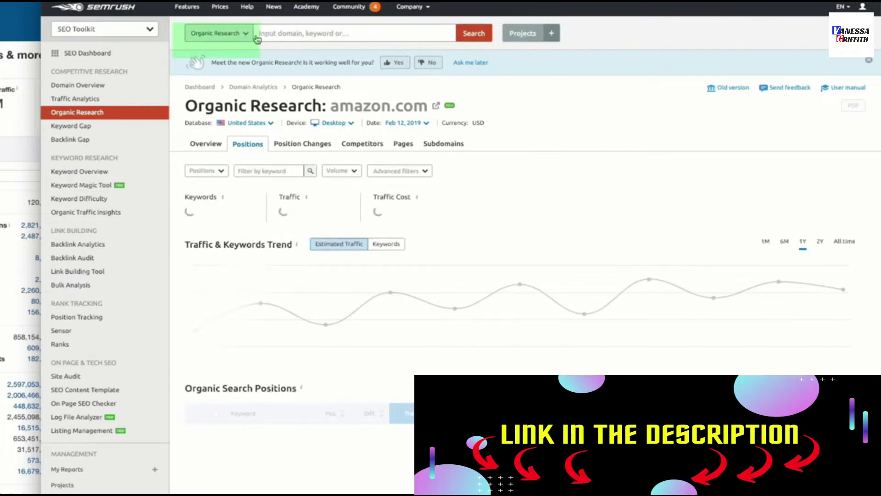
pyautogui.click(251, 33)
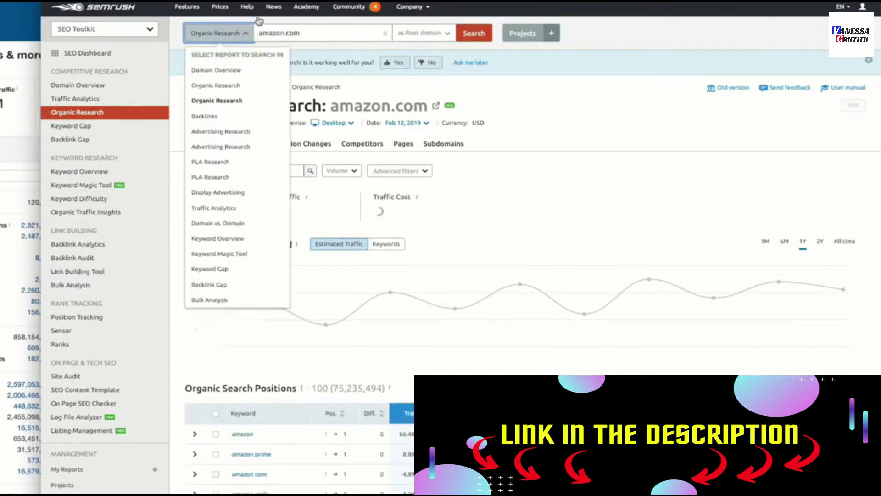
pyautogui.click(258, 23)
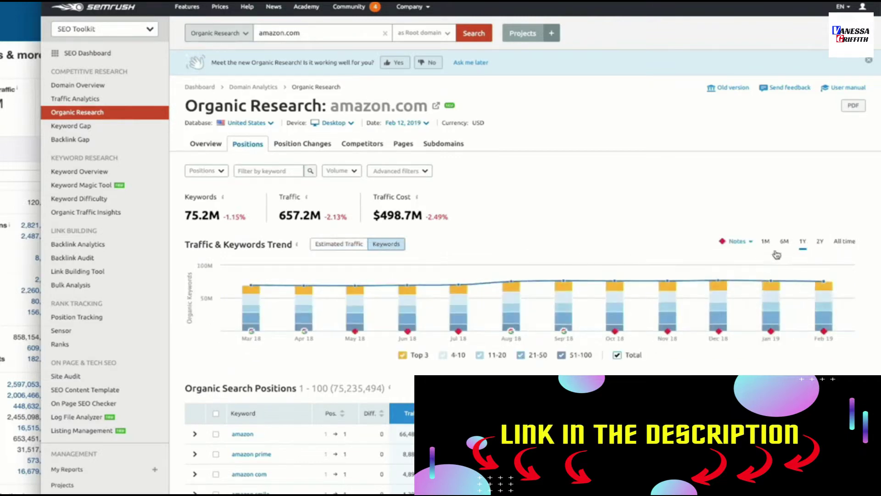
# - View the organic keywords trend over two years, all time, six months and one month, ending on the 6M range
pyautogui.click(819, 243)
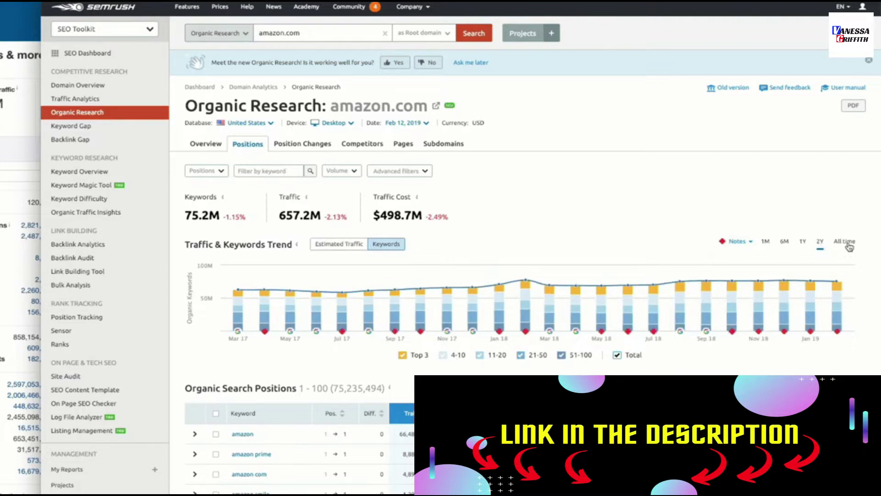
pyautogui.click(849, 244)
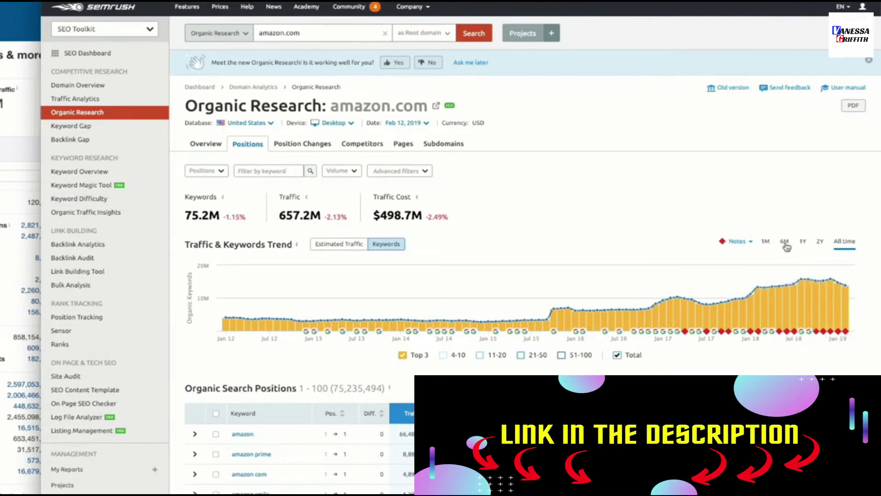
pyautogui.click(786, 243)
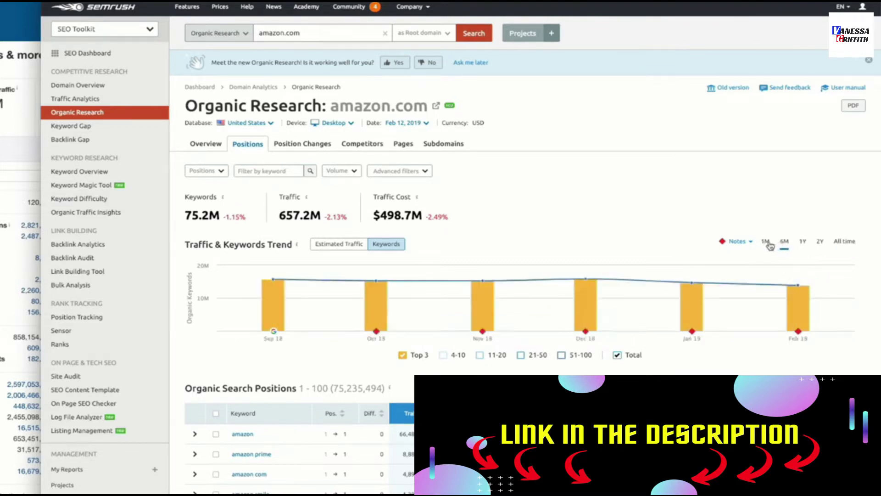
pyautogui.click(769, 245)
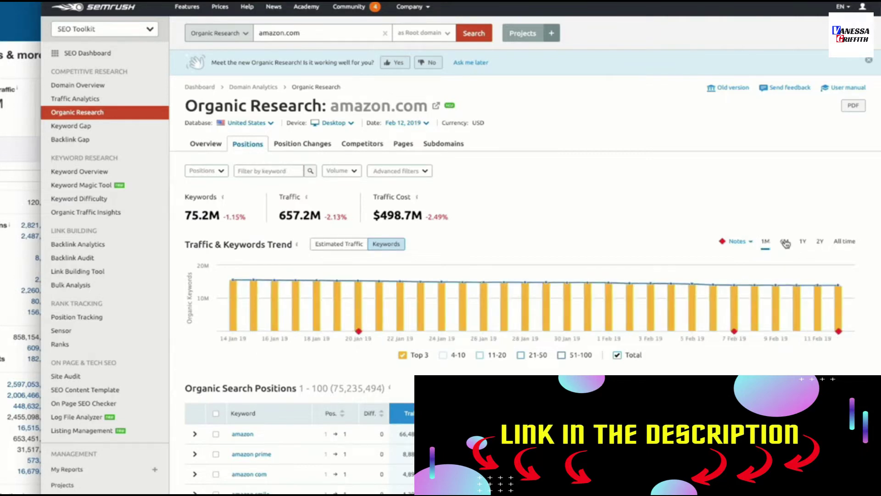
pyautogui.click(785, 242)
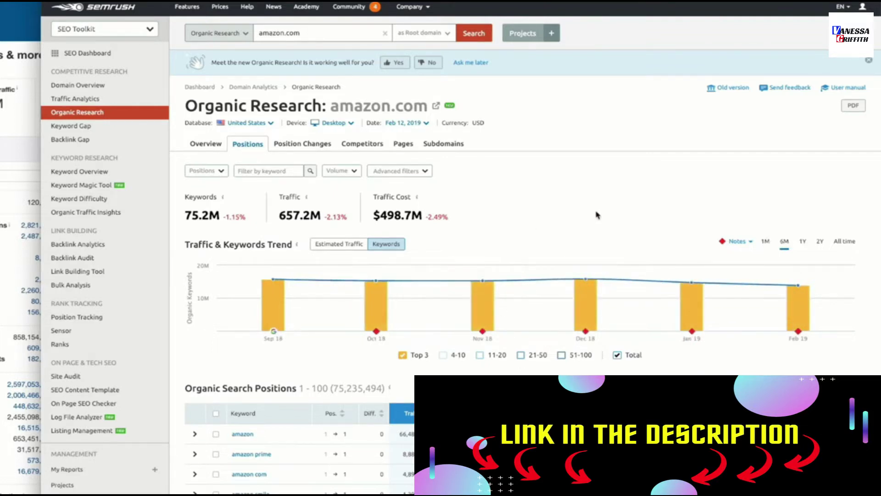
# - Look over the organic search positions table and filter it by the keyword "car tires"
pyautogui.scroll(-5, 368, 432)
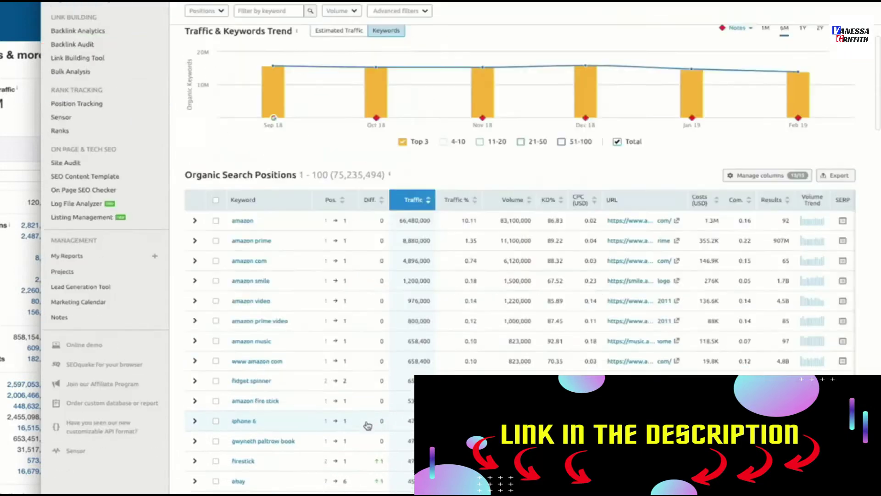
pyautogui.scroll(-3, 368, 425)
pyautogui.scroll(1, 299, 47)
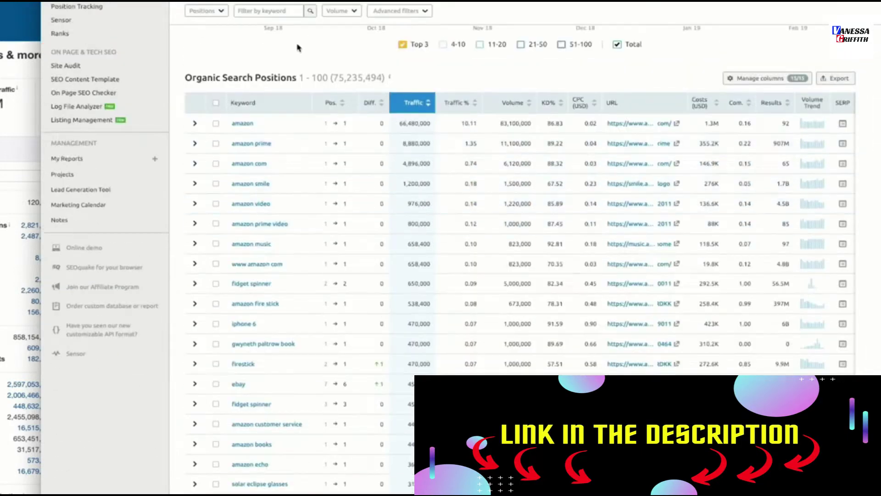
pyautogui.scroll(7, 293, 124)
pyautogui.click(272, 175)
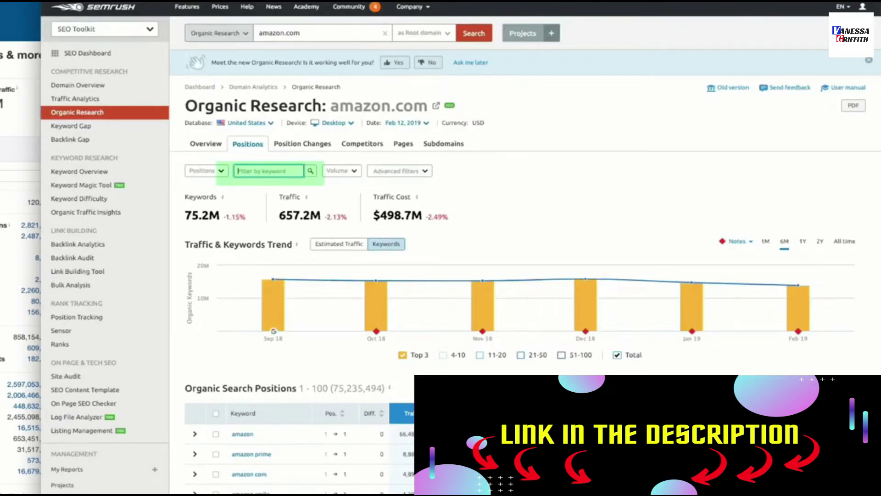
pyautogui.write('care')
pyautogui.write(' tires')
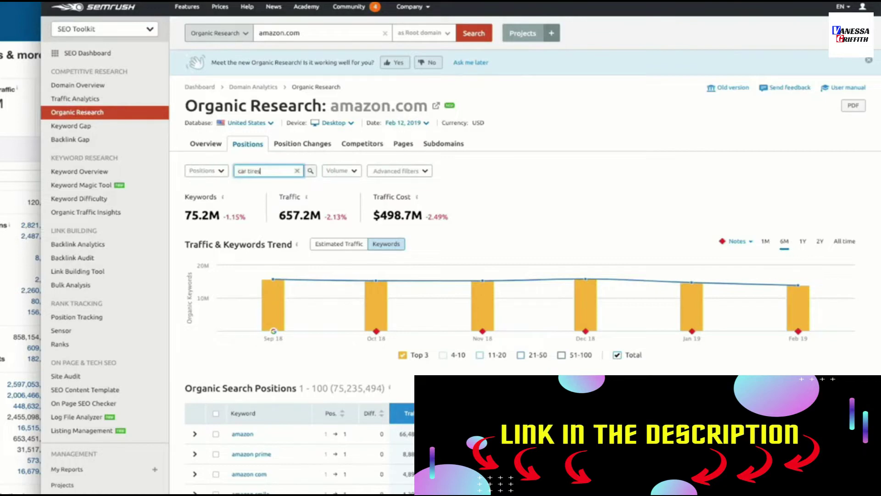
pyautogui.press('Return')
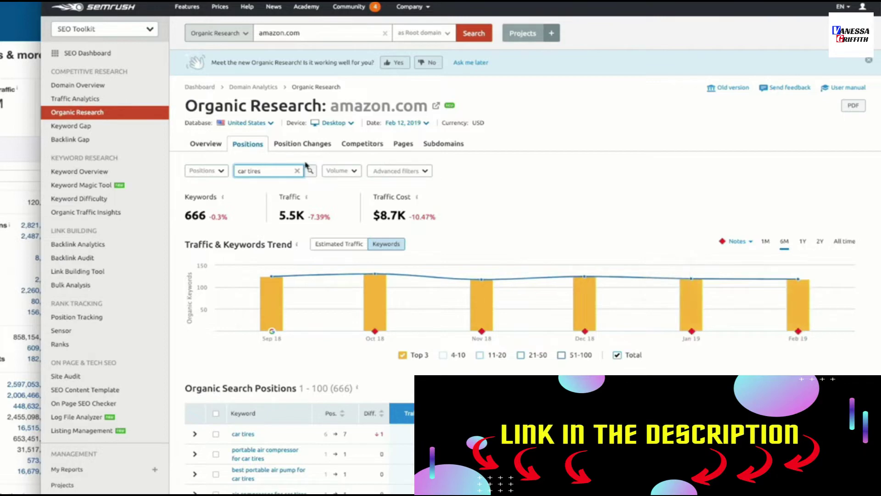
# - Leave the Semrush position filters and switch to the Ahrefs Site Explorer overview of amazon.com
pyautogui.click(384, 168)
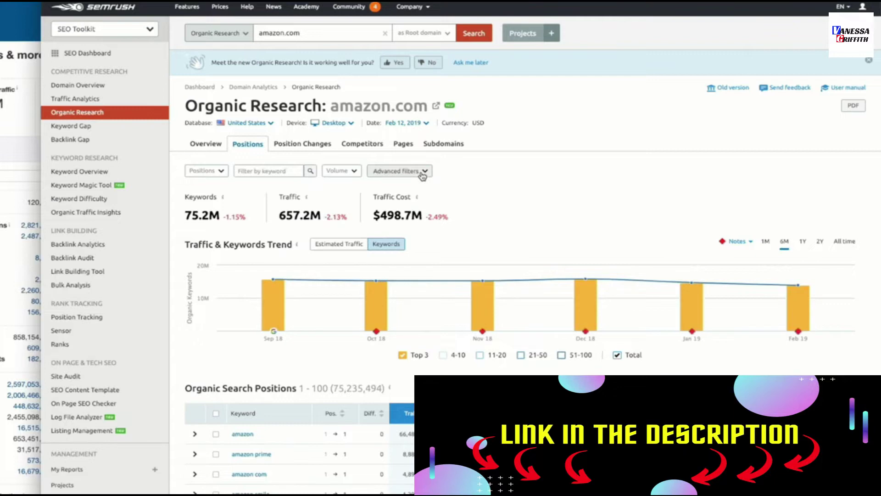
pyautogui.doubleClick(293, 37)
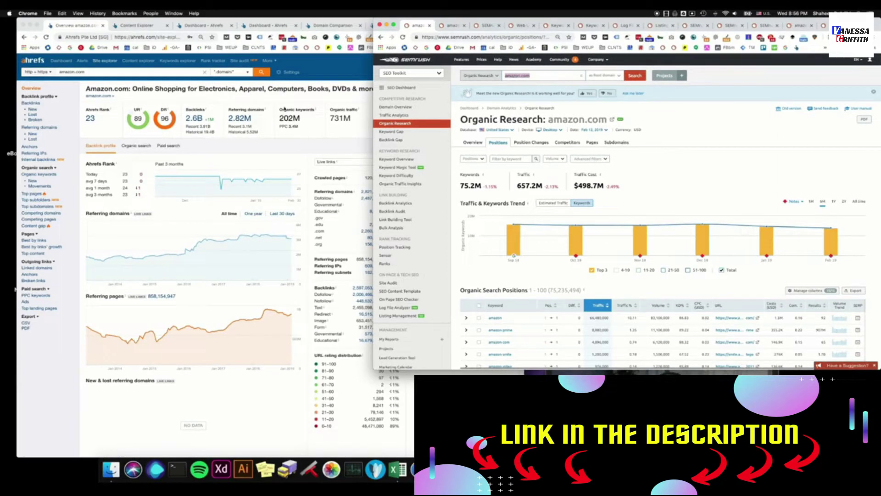
pyautogui.click(296, 102)
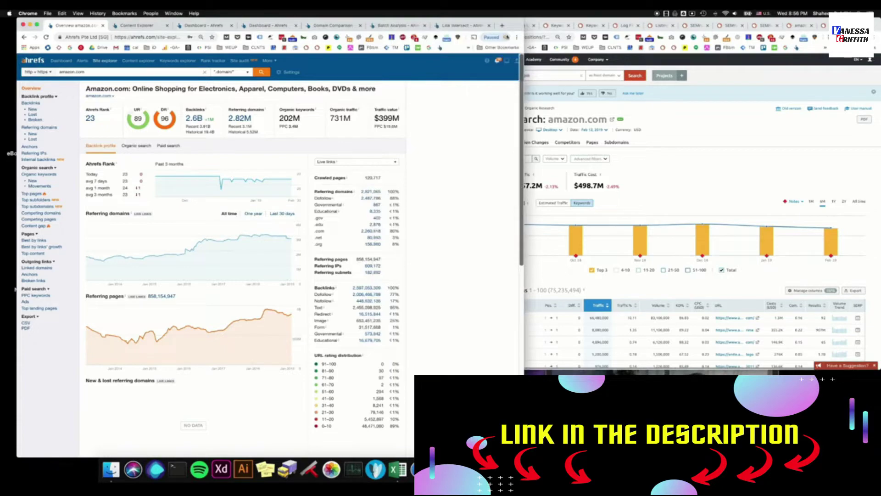
pyautogui.moveTo(513, 28); pyautogui.dragTo(519, 28)
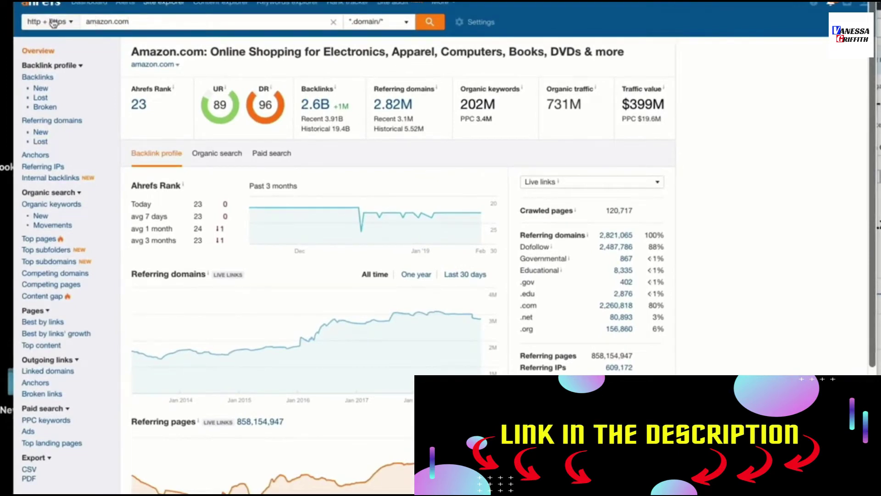
# - Inspect the protocol scheme choices and the URL, prefix and domain scope choices for the amazon.com target
pyautogui.click(69, 23)
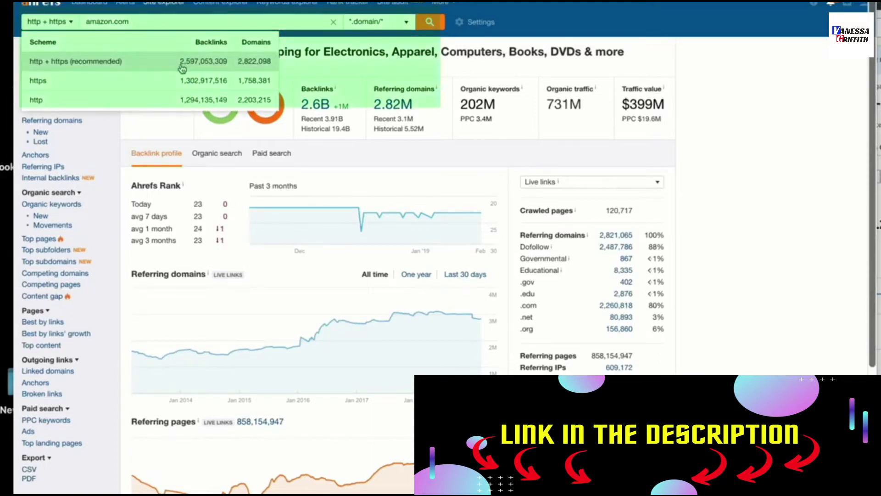
pyautogui.click(387, 62)
pyautogui.click(397, 23)
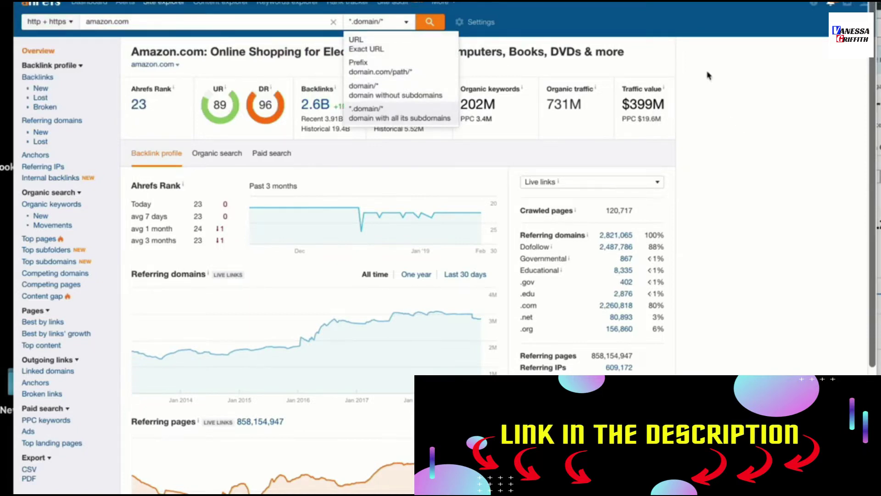
pyautogui.click(828, 211)
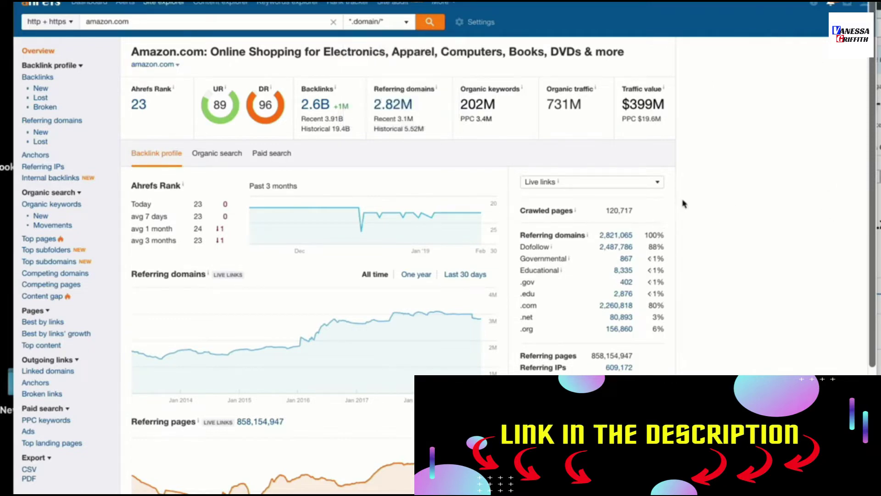
# - Examine amazon.com's backlink profile, including new and lost backlinks, the CTLDs distribution map and the anchors
pyautogui.scroll(-1, 683, 203)
pyautogui.scroll(-10, 688, 216)
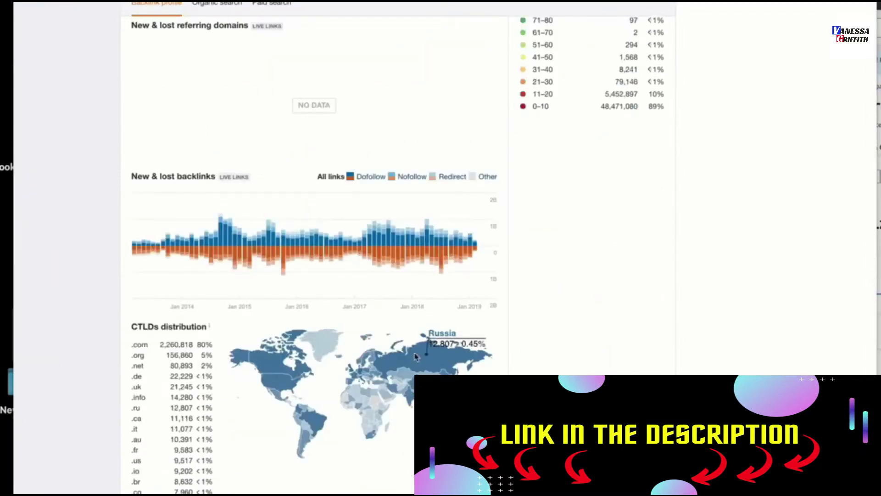
pyautogui.moveTo(309, 372)
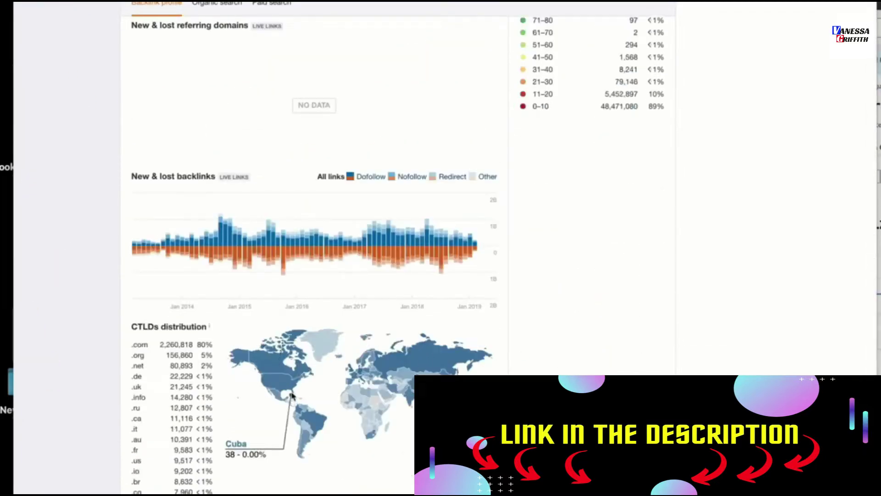
pyautogui.moveTo(294, 391)
pyautogui.scroll(-2, 294, 391)
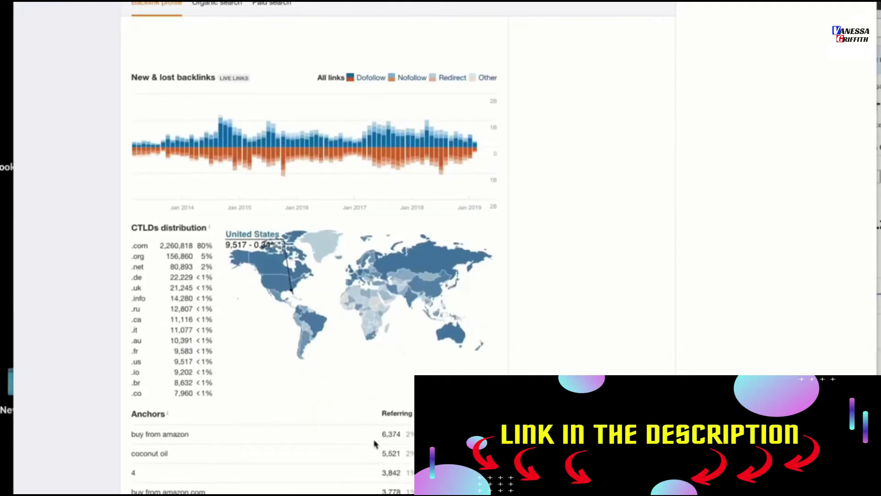
pyautogui.scroll(15, 373, 436)
pyautogui.scroll(2, 381, 374)
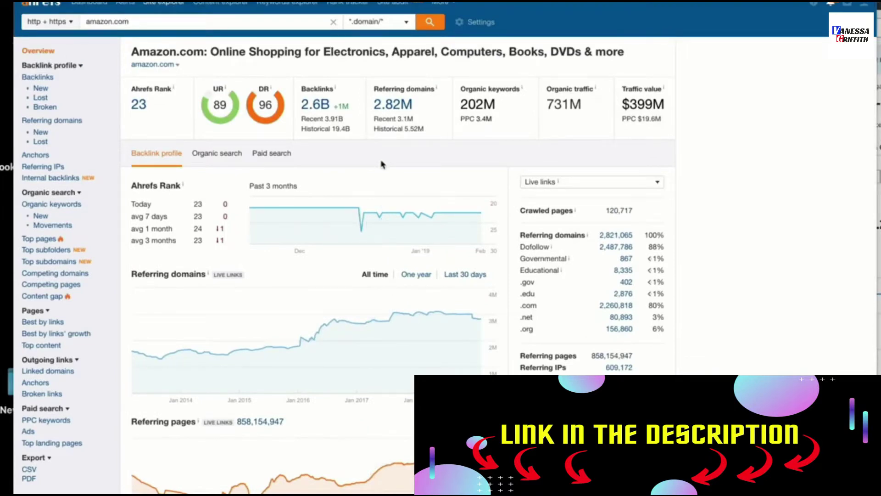
# - Highlight the historical, live and recent backlink figures in the amazon.com overview
pyautogui.moveTo(357, 131); pyautogui.dragTo(307, 134)
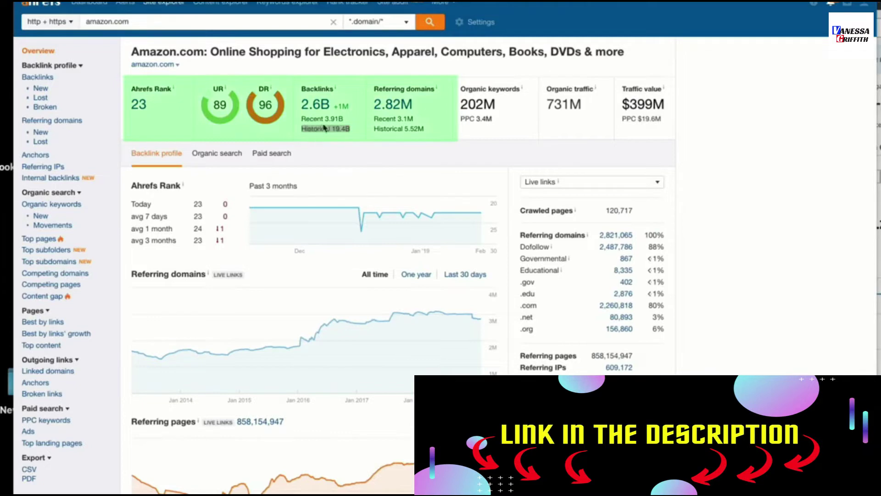
pyautogui.click(368, 104)
pyautogui.moveTo(360, 105); pyautogui.dragTo(301, 104)
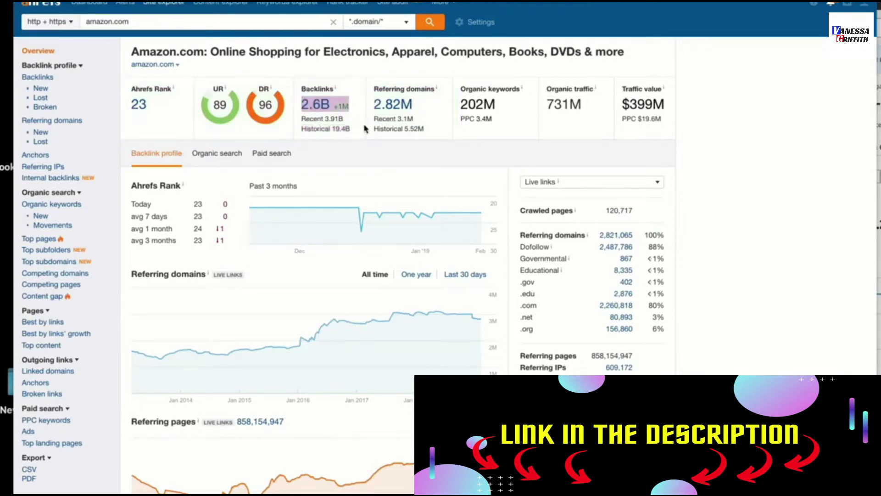
pyautogui.moveTo(351, 120); pyautogui.dragTo(331, 138)
# - Switch to Semrush and open the amazon.com Domain Overview to check its total backlinks, returning to Ahrefs
pyautogui.click(342, 141)
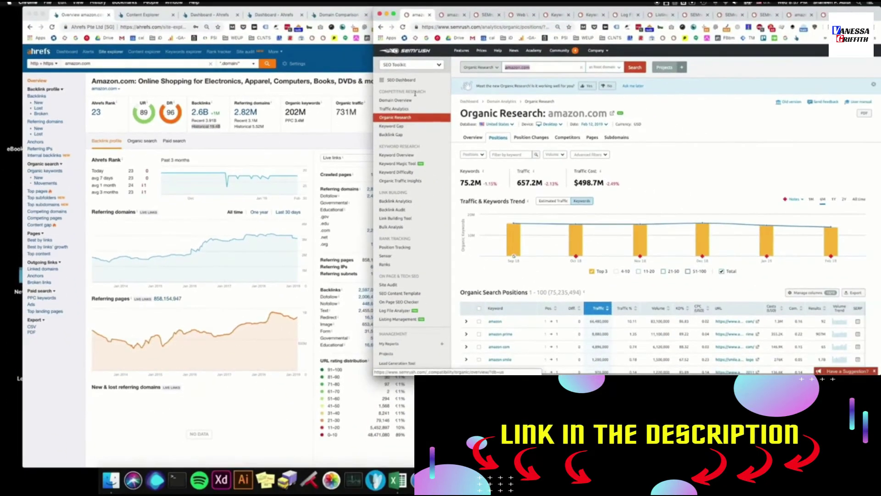
pyautogui.click(461, 97)
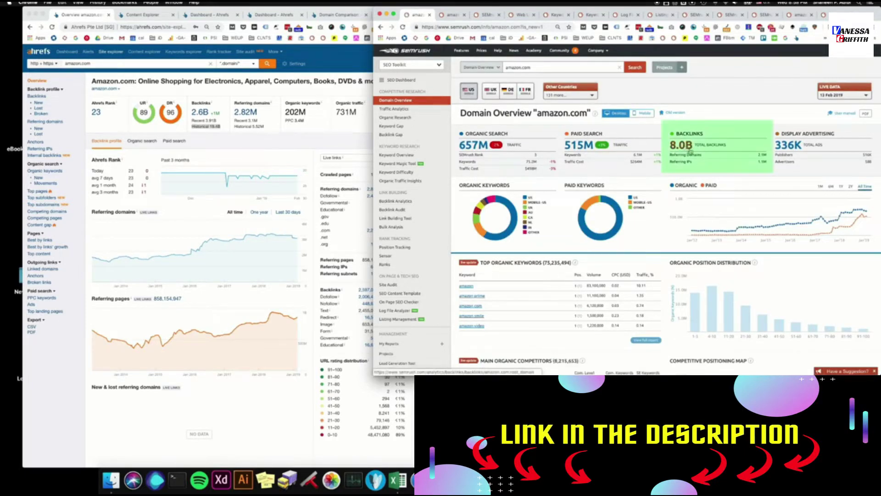
pyautogui.click(257, 199)
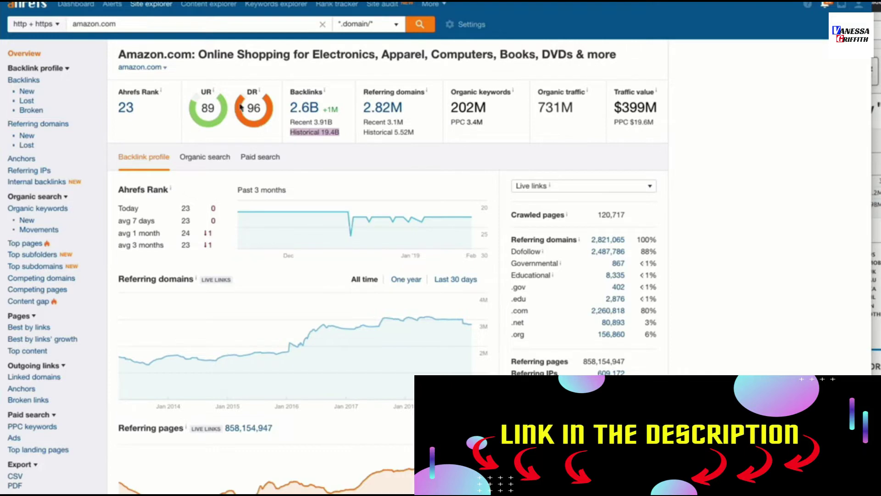
# - Highlight the main backlinks figure and the referring domains figure for amazon.com
pyautogui.doubleClick(299, 112)
pyautogui.rightClick(298, 112)
pyautogui.click(324, 185)
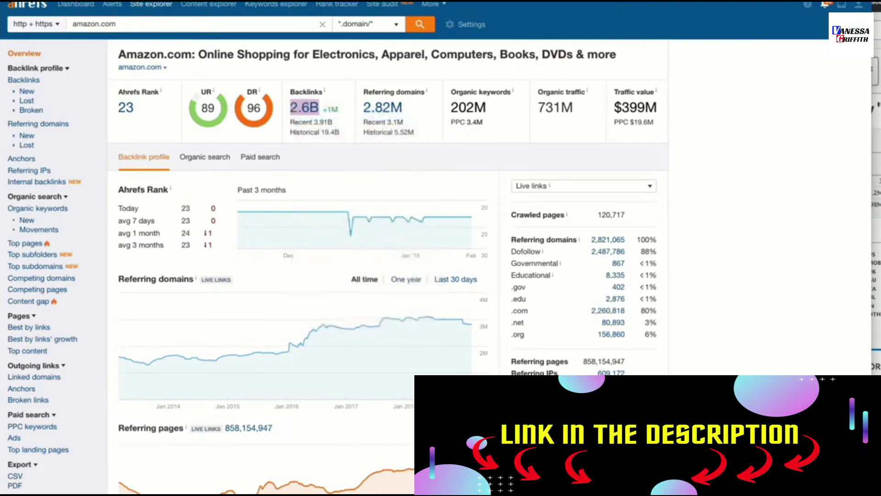
pyautogui.doubleClick(382, 107)
pyautogui.rightClick(374, 106)
pyautogui.click(399, 179)
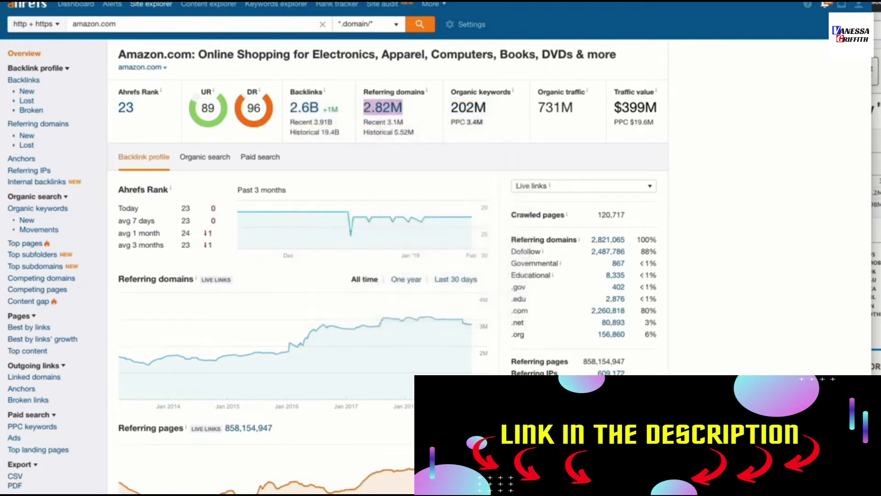
# - Examine the detailed breakdown of referring domains, backlink types and URL rating distribution
pyautogui.click(212, 2)
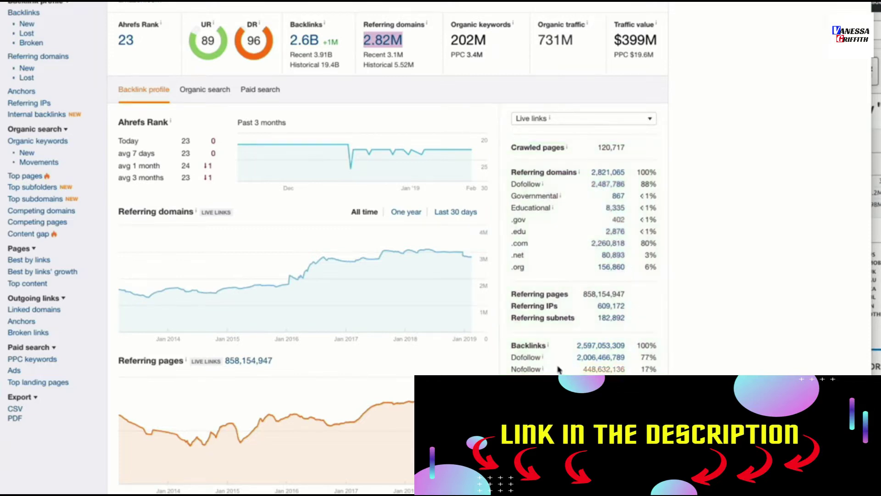
pyautogui.scroll(-1, 543, 361)
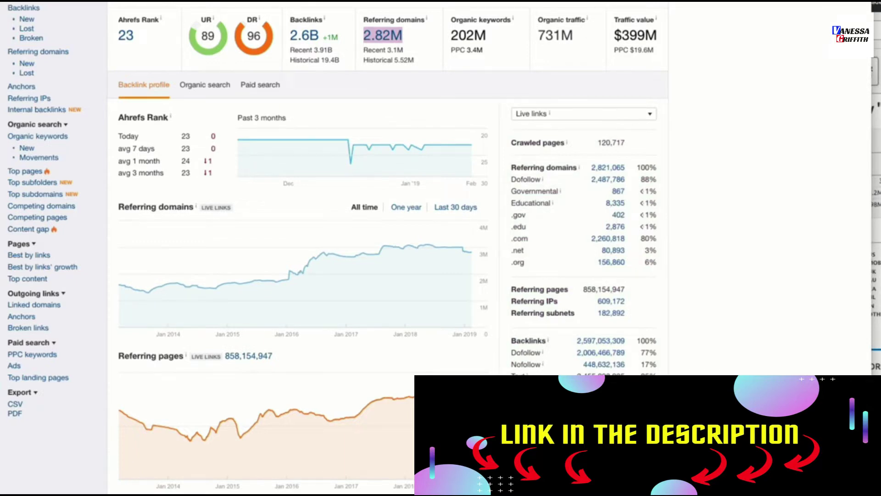
pyautogui.scroll(-3, 303, 248)
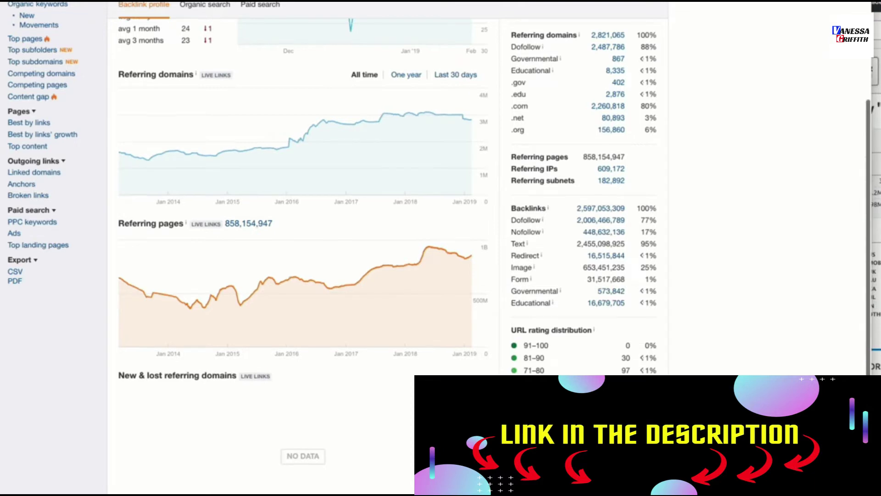
# - Examine the new and lost backlinks chart, CTLDs distribution and anchors in the amazon.com overview
pyautogui.scroll(-10, 302, 248)
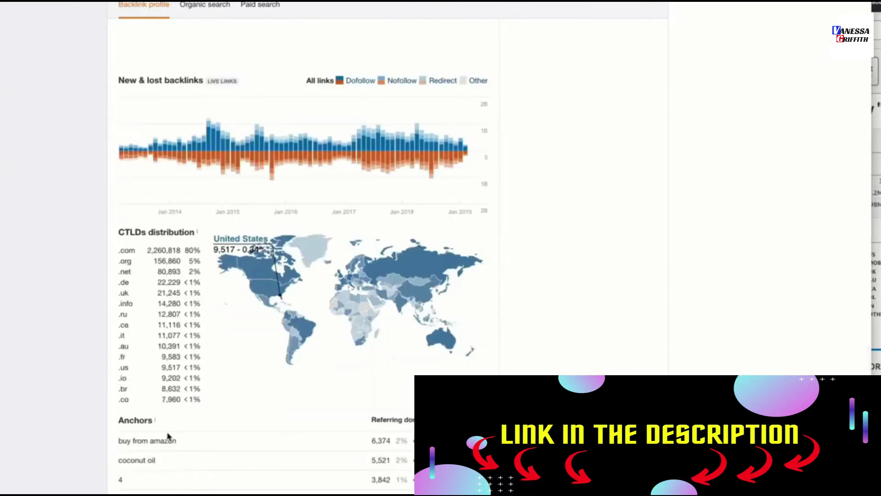
pyautogui.scroll(-5, 261, 152)
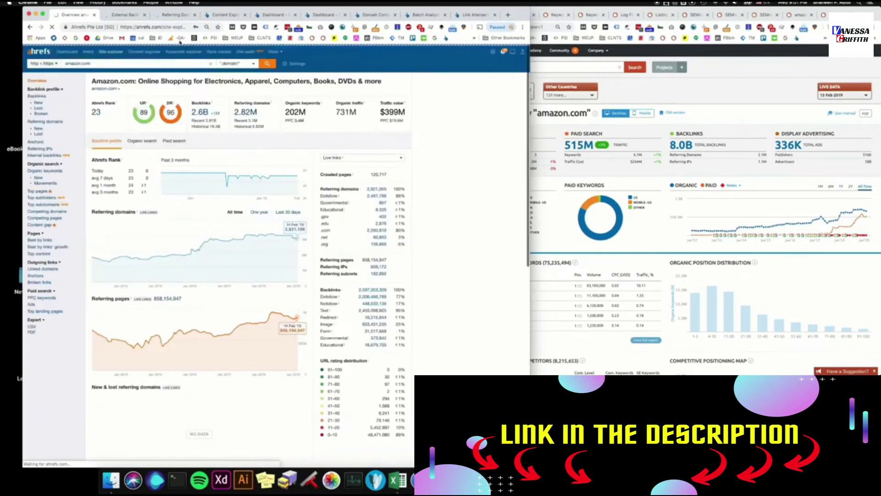
# - Switch to the amazon.com Backlinks report and open its Broken backlinks report in a new tab
pyautogui.click(129, 15)
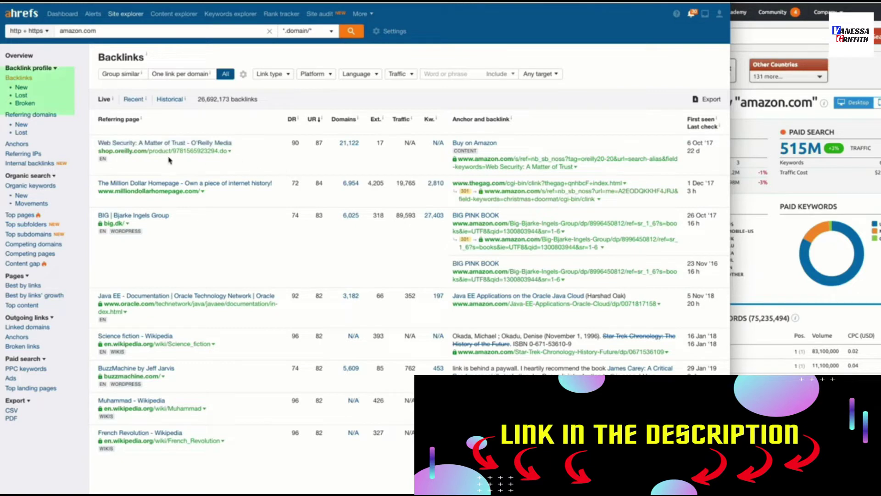
pyautogui.rightClick(39, 104)
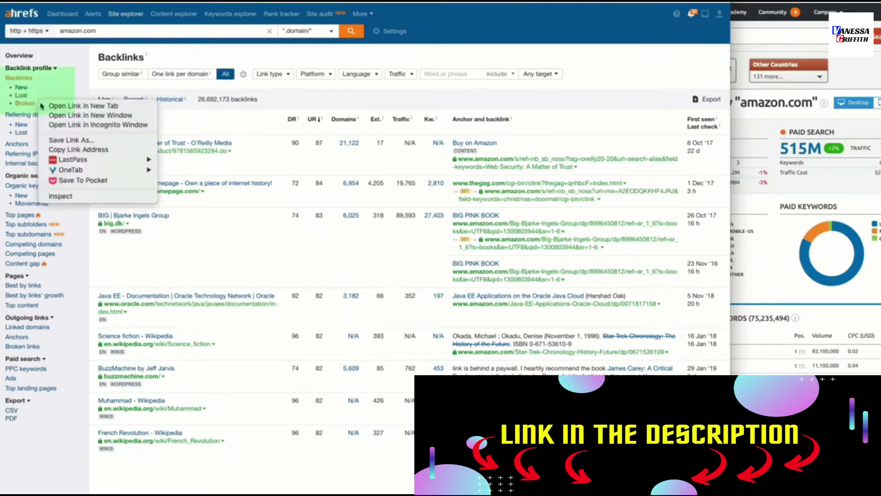
pyautogui.click(71, 109)
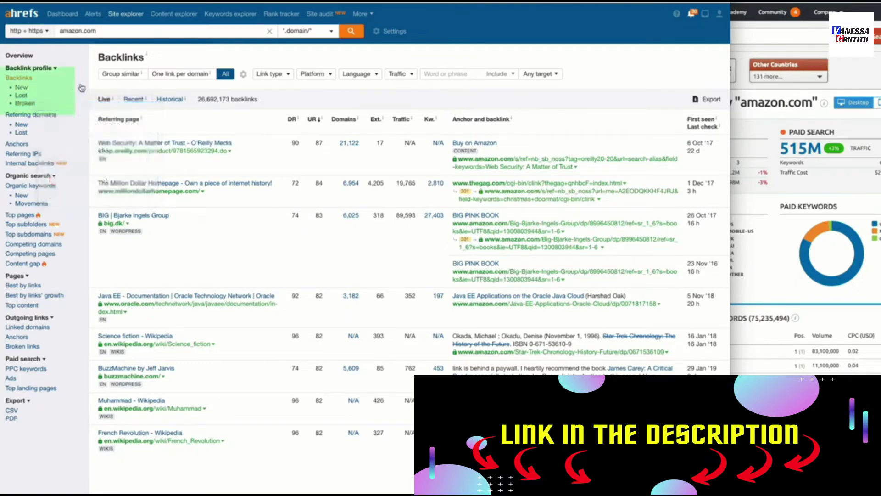
# - Show the recent backlinks and look through the link type, platform and language filter options
pyautogui.click(135, 99)
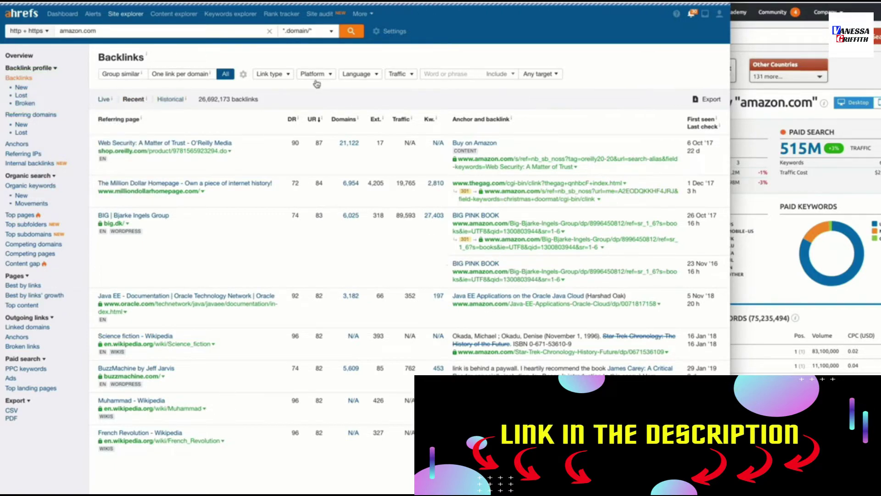
pyautogui.click(289, 76)
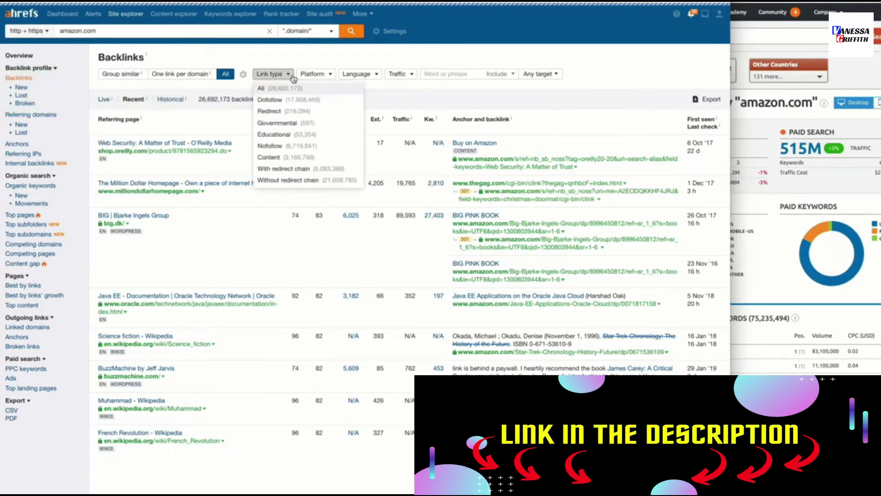
pyautogui.click(320, 75)
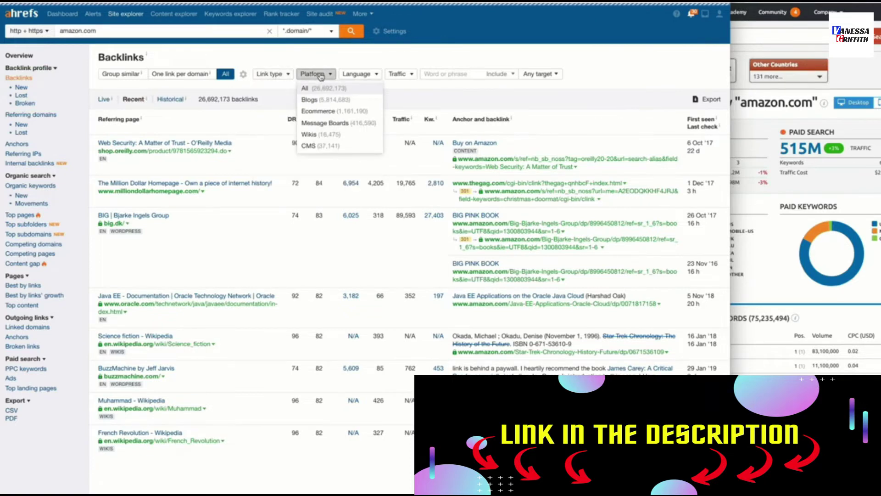
pyautogui.click(381, 76)
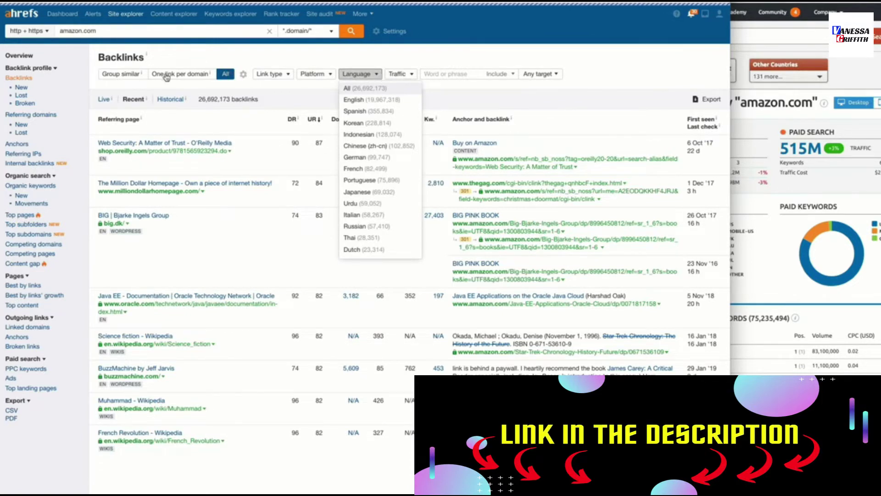
pyautogui.click(181, 79)
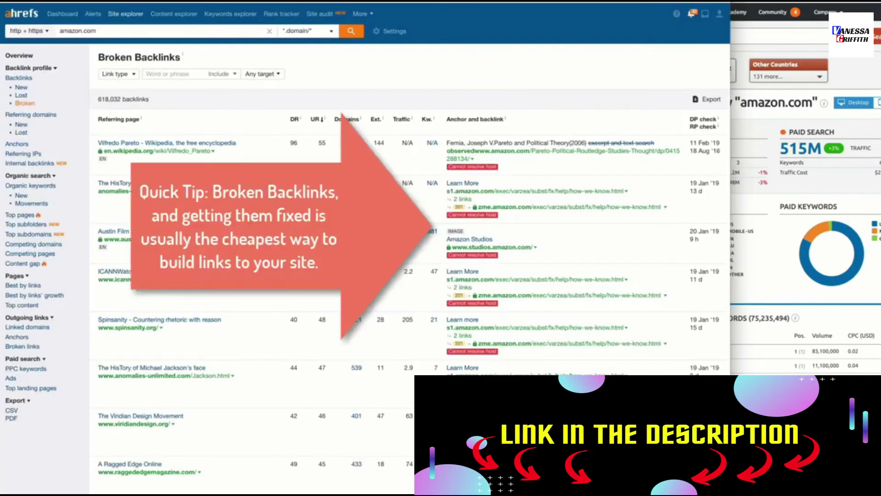
# - Look through the Broken Backlinks report and highlight the anchor and target URL of the ICANNWatch entry
pyautogui.scroll(-1, 282, 204)
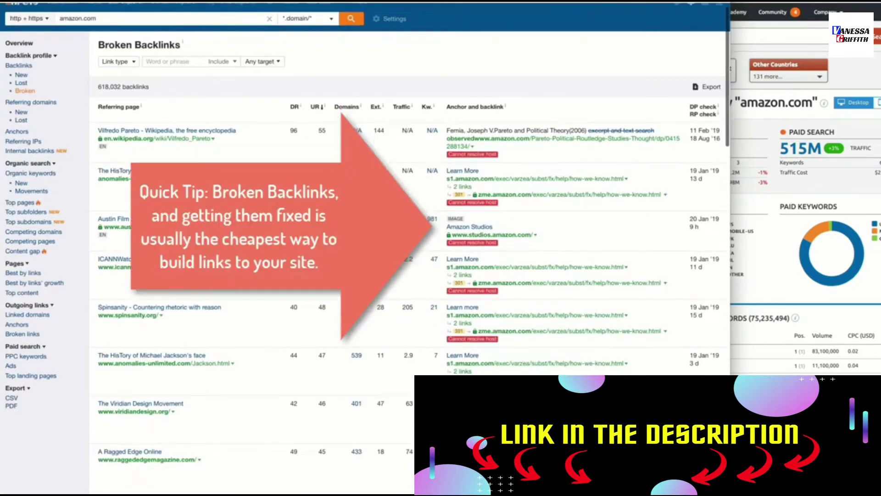
pyautogui.scroll(-10, 271, 337)
pyautogui.scroll(8, 399, 452)
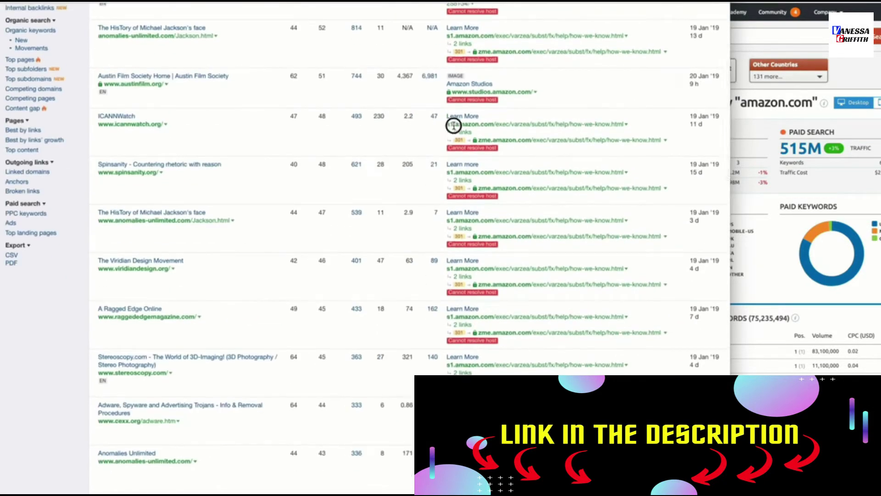
pyautogui.moveTo(447, 117); pyautogui.dragTo(633, 136)
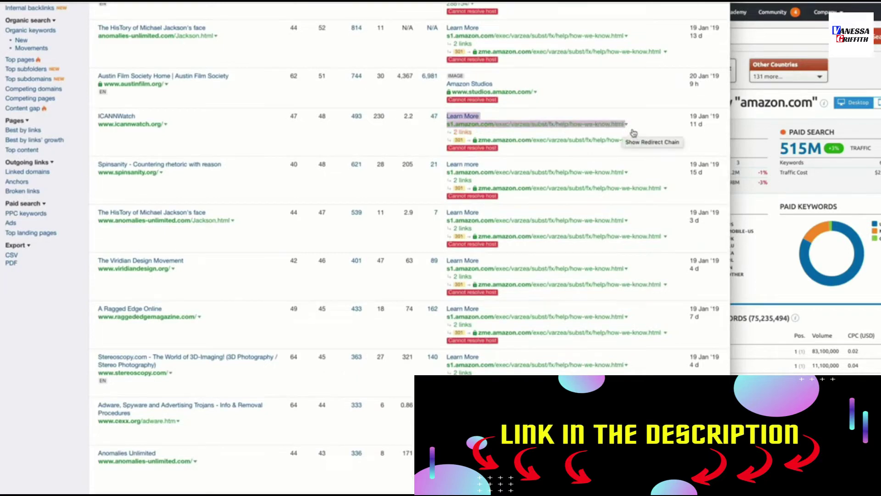
pyautogui.click(621, 94)
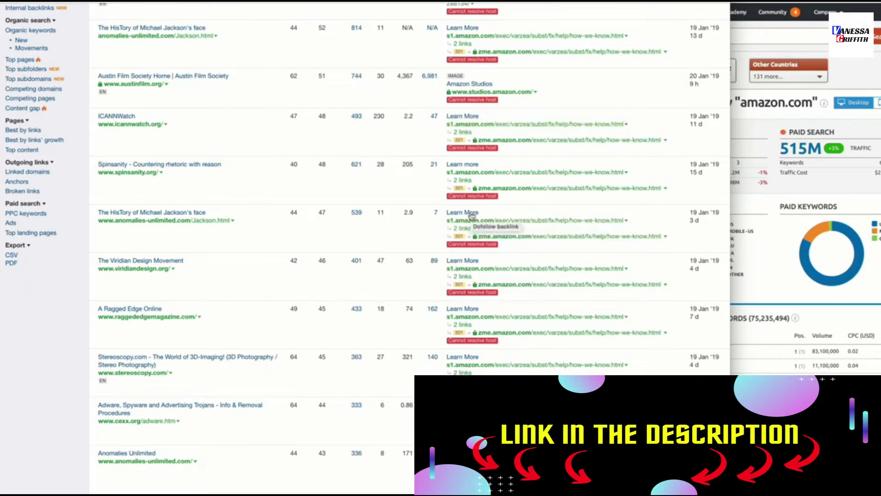
pyautogui.scroll(4, 365, 218)
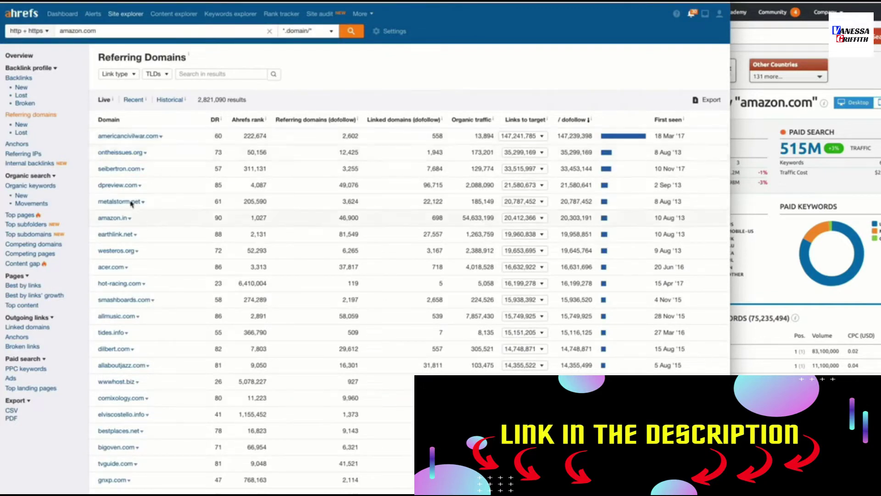
# - Sort the amazon.com referring domains by DR in descending order
pyautogui.click(217, 121)
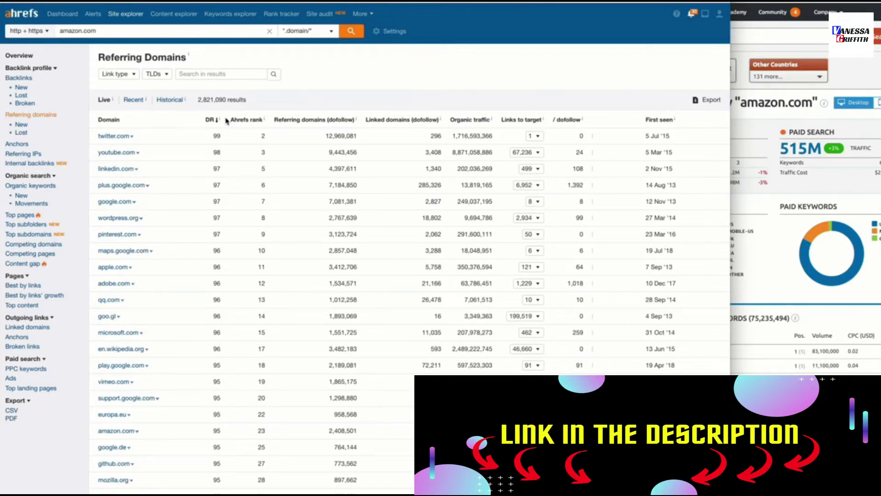
pyautogui.click(246, 120)
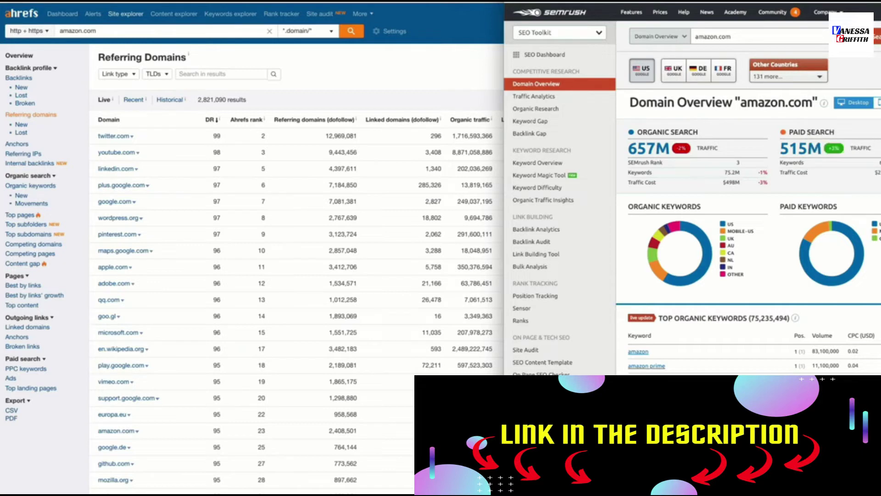
# - Open Backlink Analytics for amazon.com in Semrush and close the Anchors, External Backlinks and Broken Backlinks tabs in Ahrefs
pyautogui.click(532, 228)
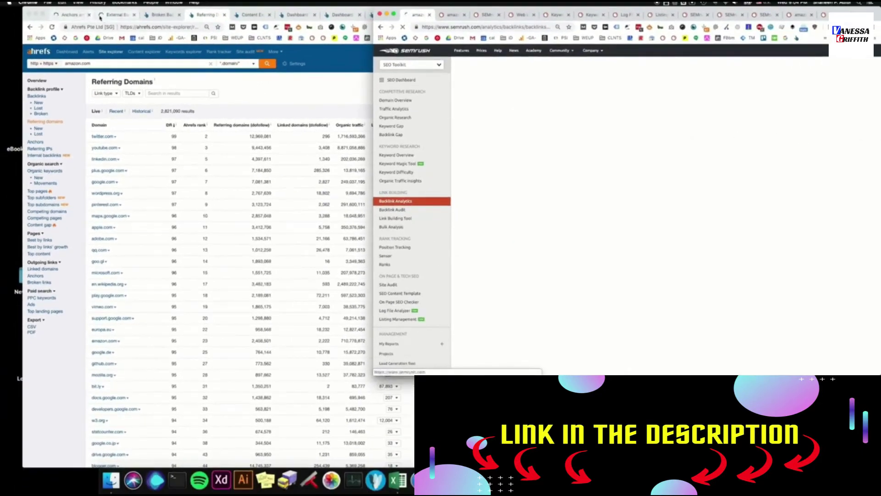
pyautogui.click(89, 17)
pyautogui.click(90, 17)
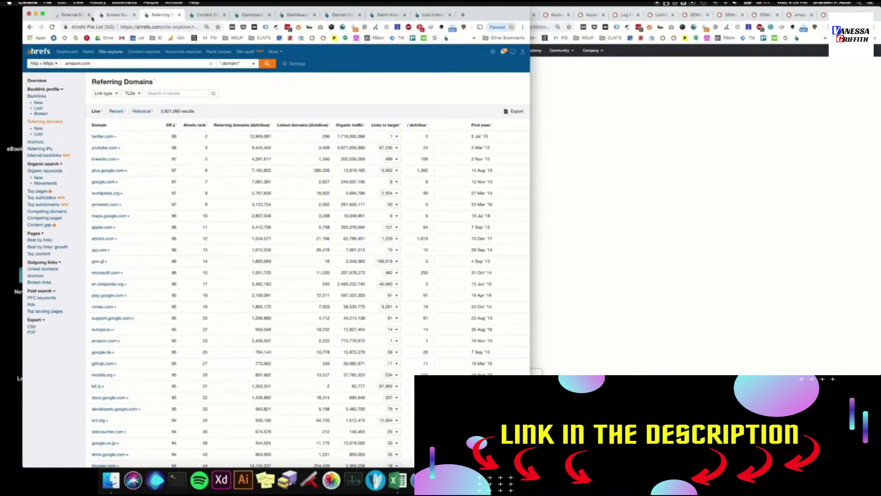
pyautogui.click(90, 15)
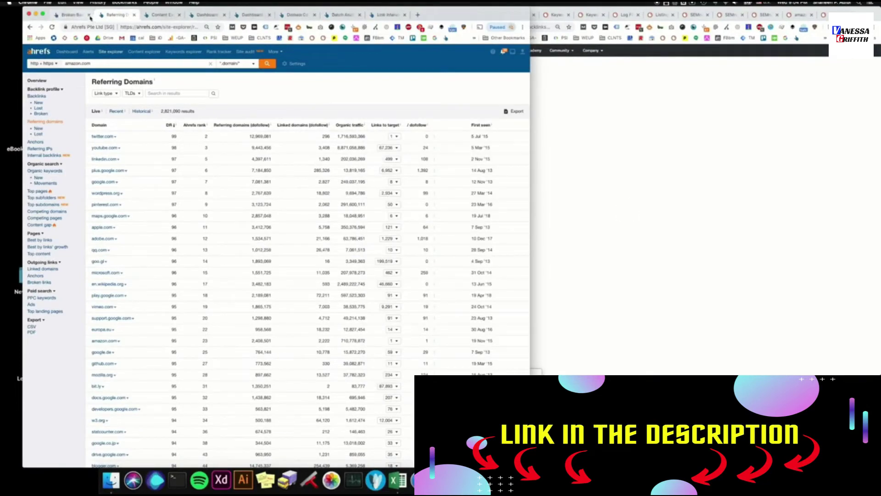
pyautogui.click(89, 16)
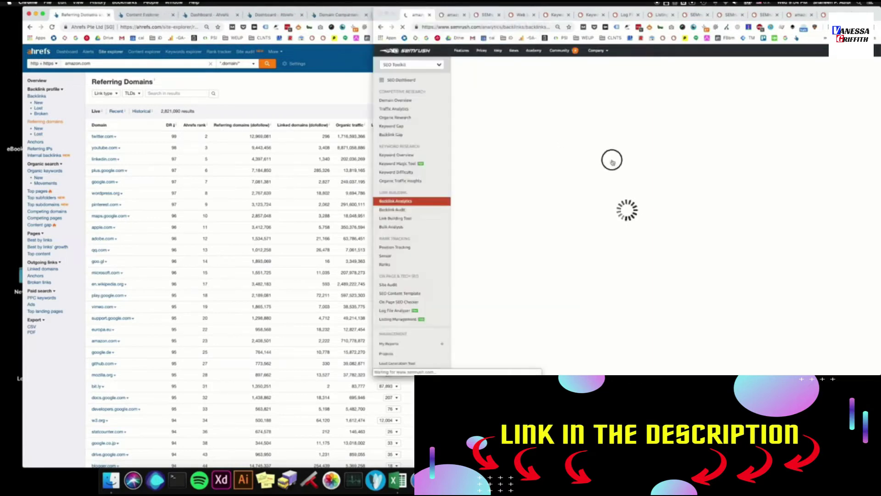
# - Switch to Semrush and examine the amazon.com Backlinks report, comparing it with the Referring Domains report in Ahrefs
pyautogui.click(608, 157)
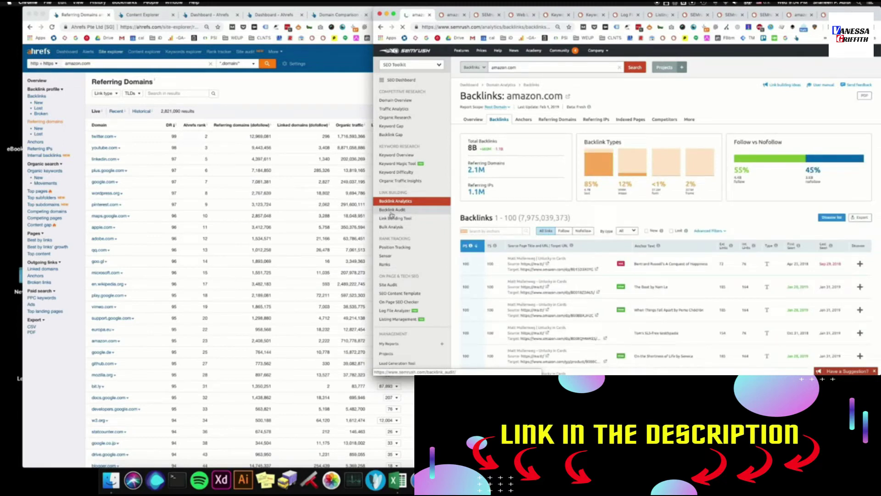
pyautogui.click(391, 213)
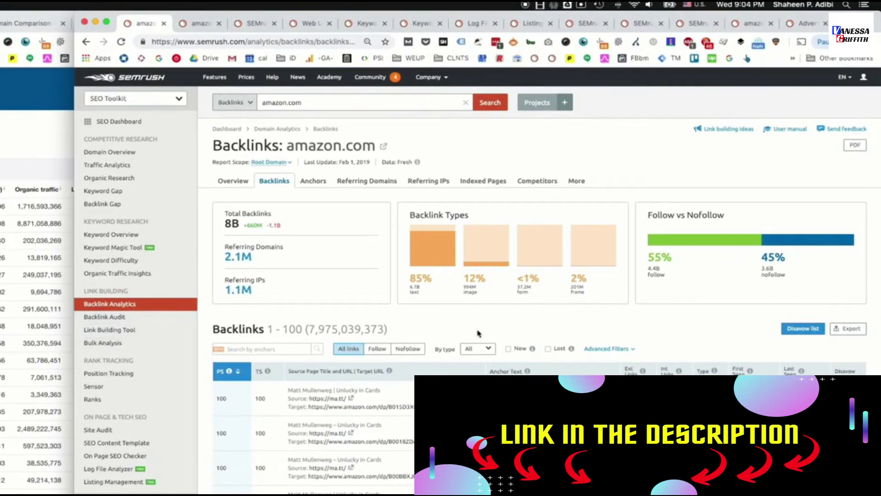
pyautogui.scroll(-1, 514, 321)
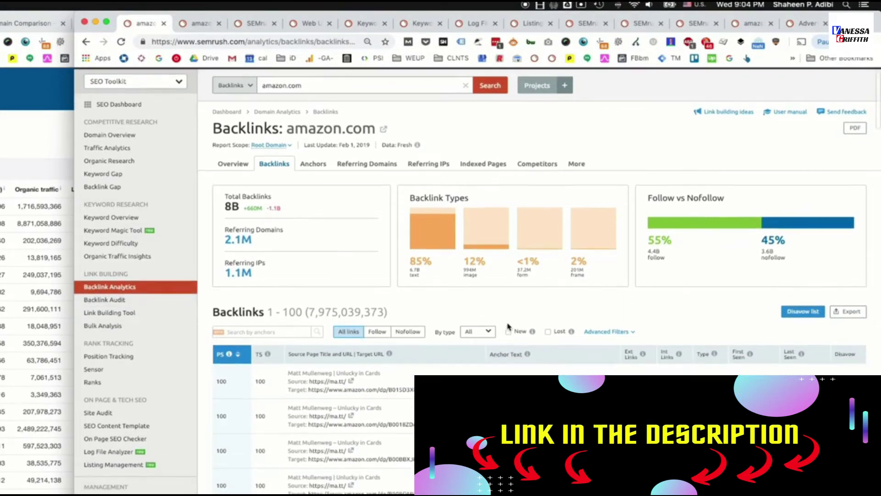
pyautogui.scroll(-5, 508, 327)
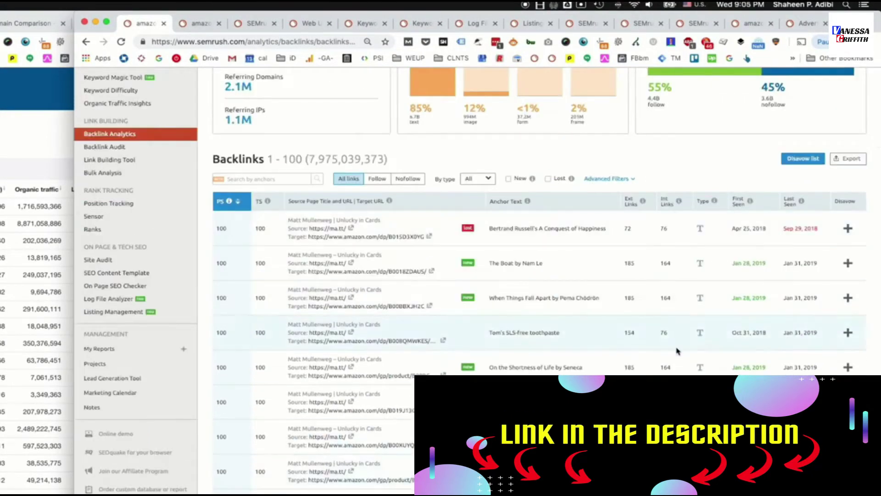
pyautogui.scroll(-15, 676, 351)
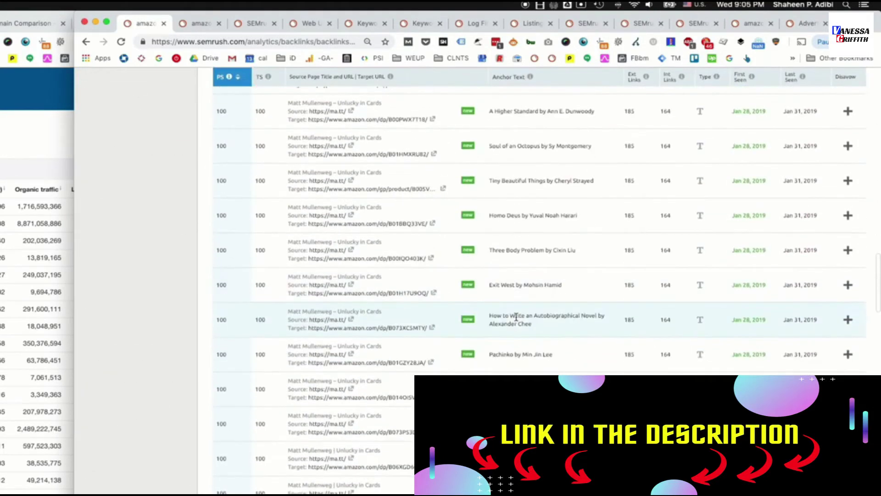
pyautogui.scroll(6, 280, 312)
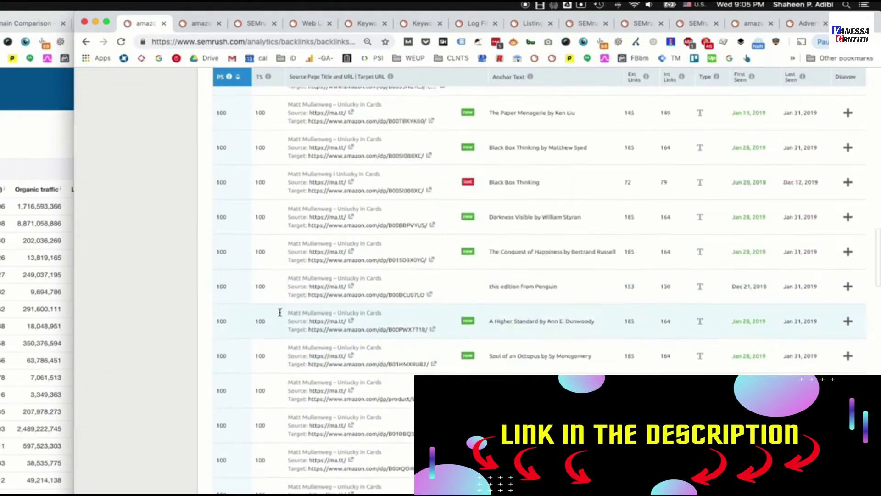
pyautogui.press('super+grave')
pyautogui.scroll(10, 515, 249)
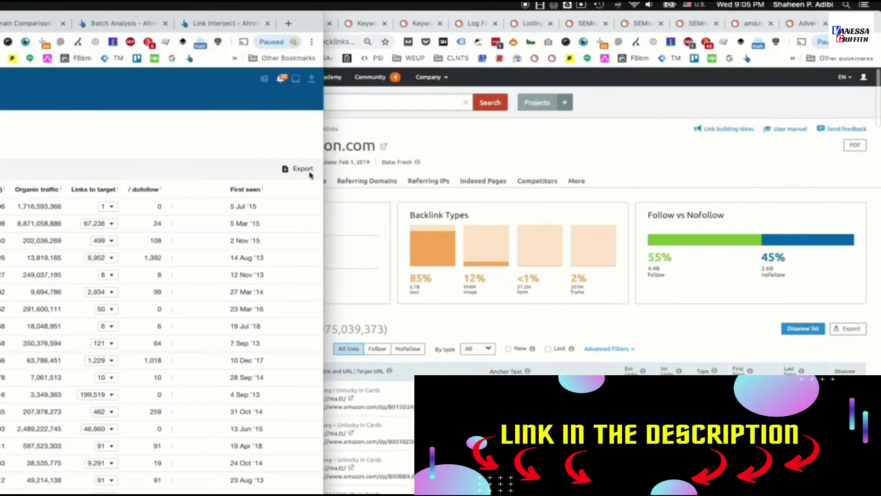
pyautogui.click(459, 148)
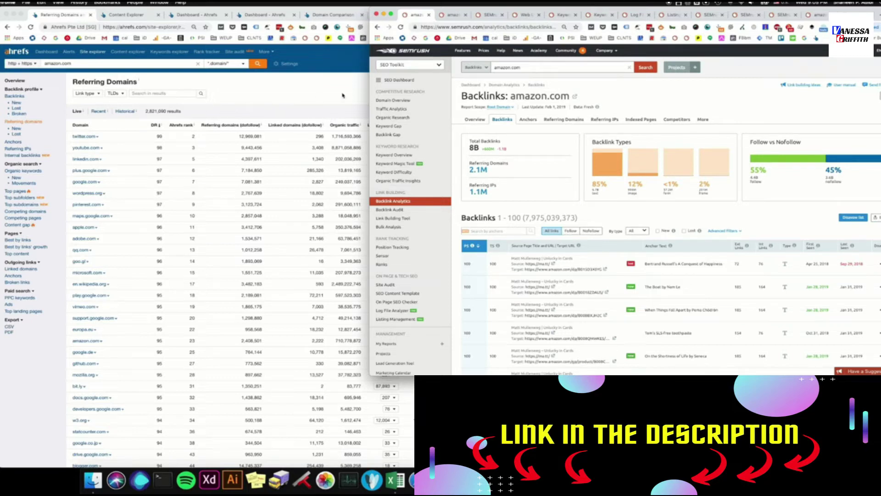
# - Switch to Ahrefs and open the Organic keywords report for amazon.com
pyautogui.click(327, 97)
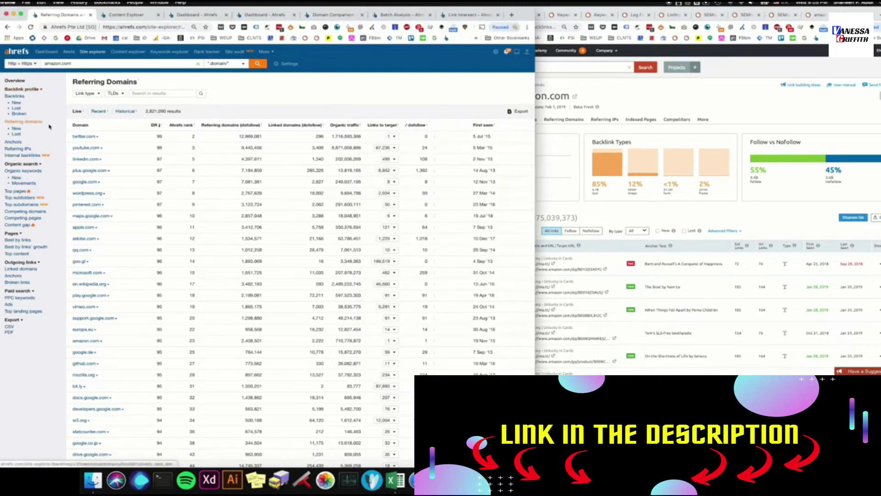
pyautogui.click(44, 170)
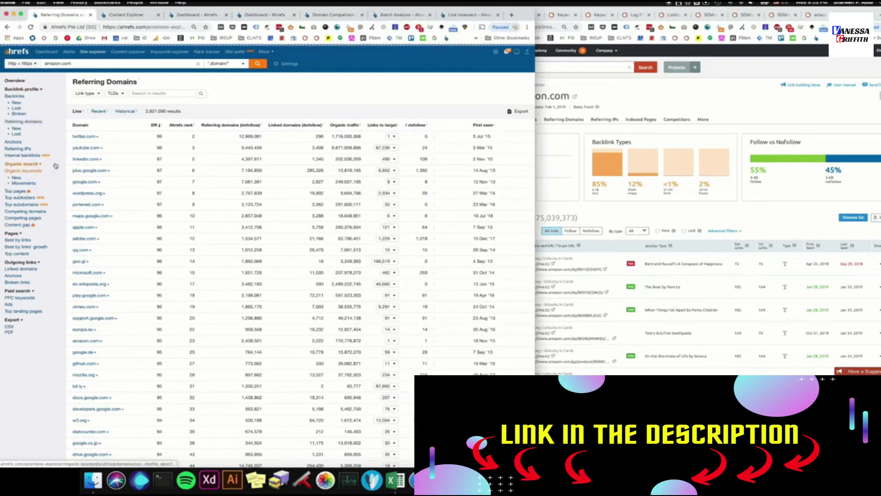
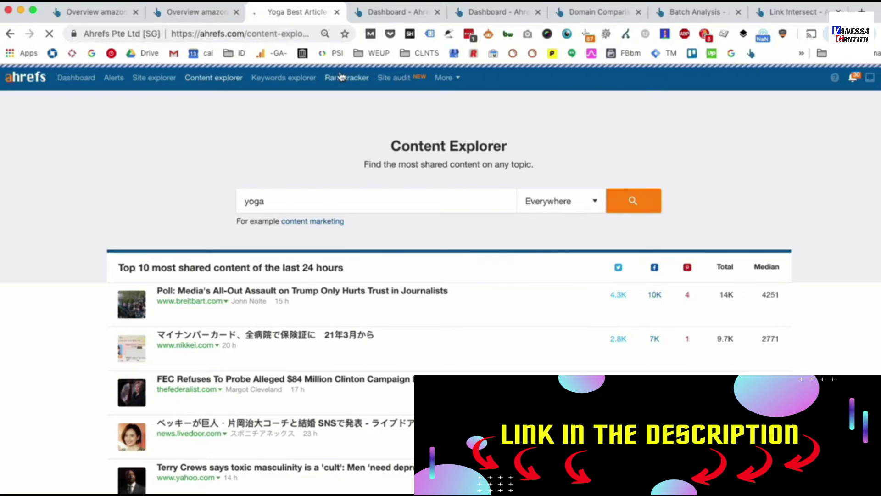
# - Close both Dashboard tabs in Ahrefs and select the second domain field, target.com, in the Domain Comparison
pyautogui.click(415, 14)
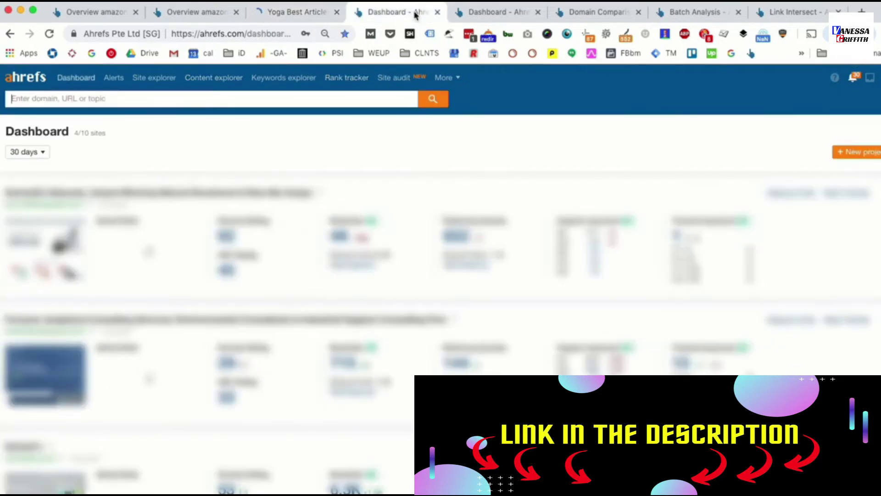
pyautogui.click(437, 12)
pyautogui.click(437, 12)
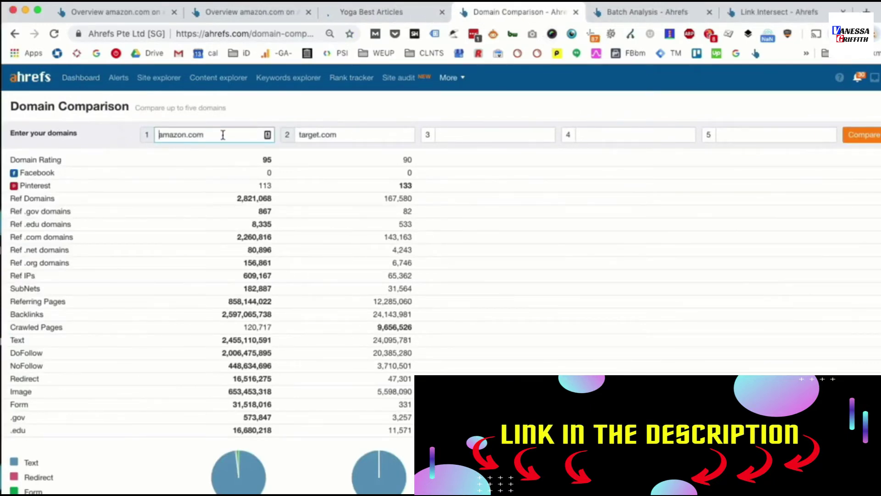
pyautogui.click(343, 134)
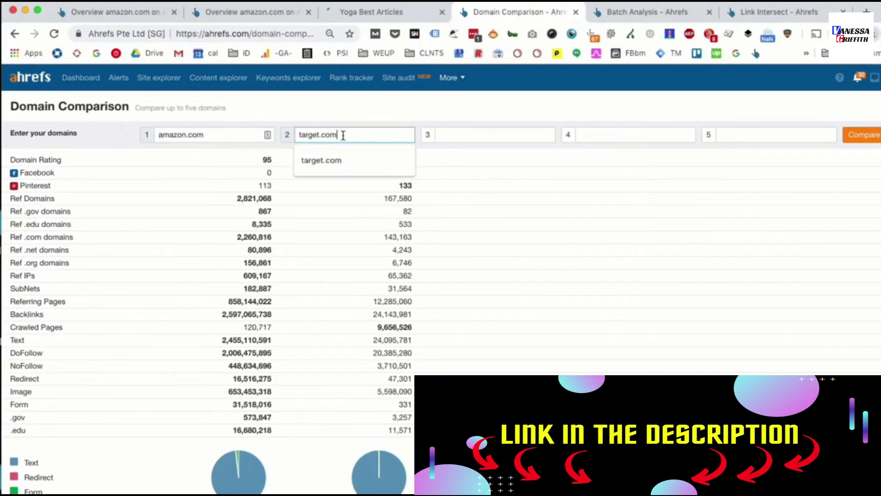
# - Open the Batch Analysis tool and view its URL entry form, plus the Link Intersect tool's domain fields
pyautogui.click(619, 14)
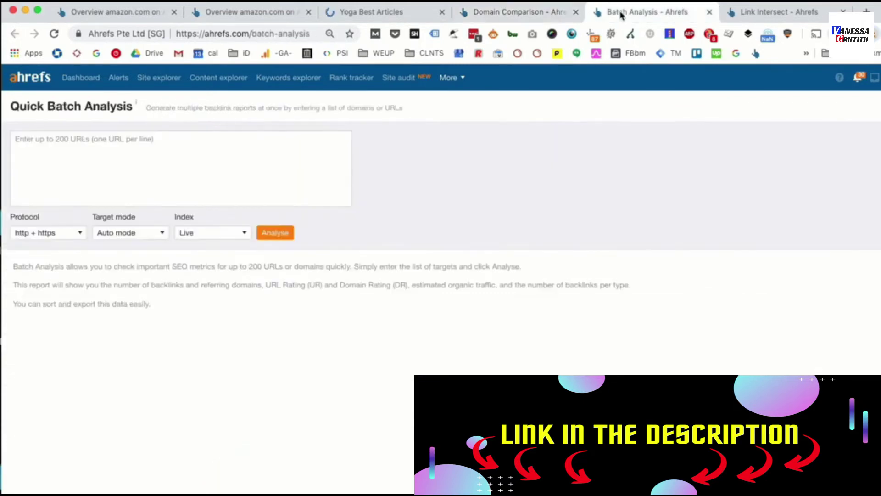
pyautogui.click(291, 152)
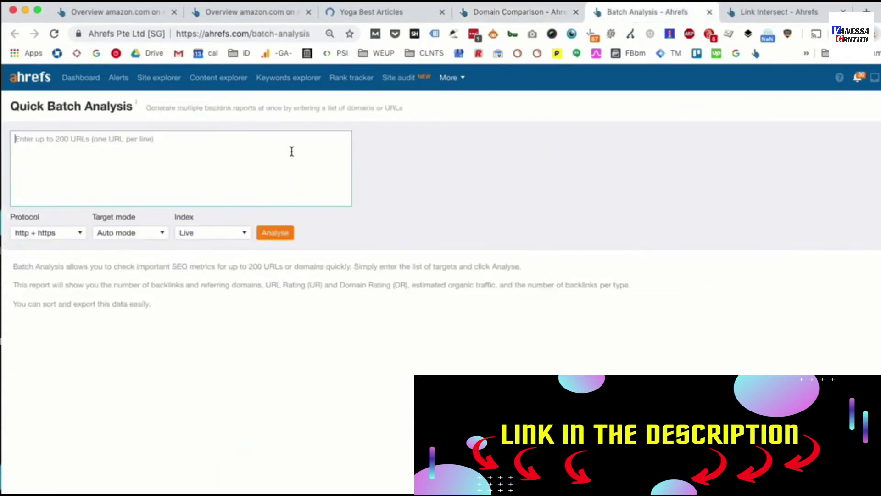
pyautogui.click(794, 16)
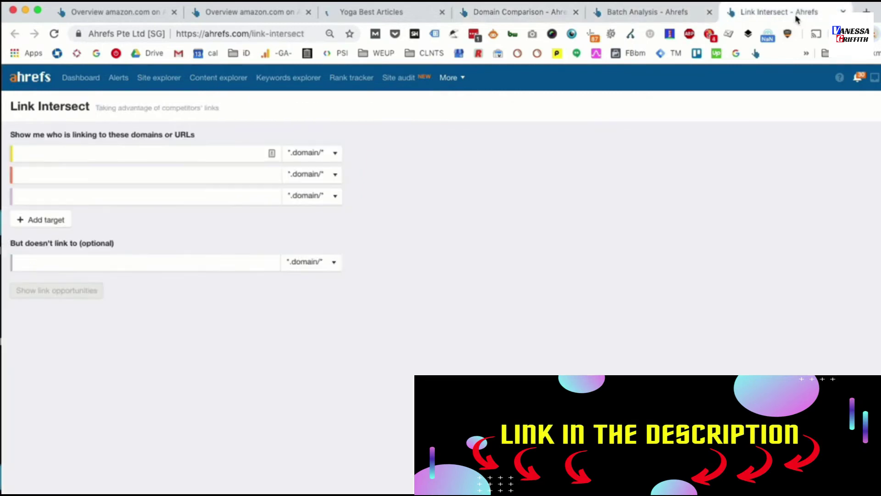
pyautogui.click(216, 151)
pyautogui.click(554, 171)
# - Open the Ahrefs Content explorer results for yoga and filter them by language, trying Bulgarian before settling on English
pyautogui.press('super+grave')
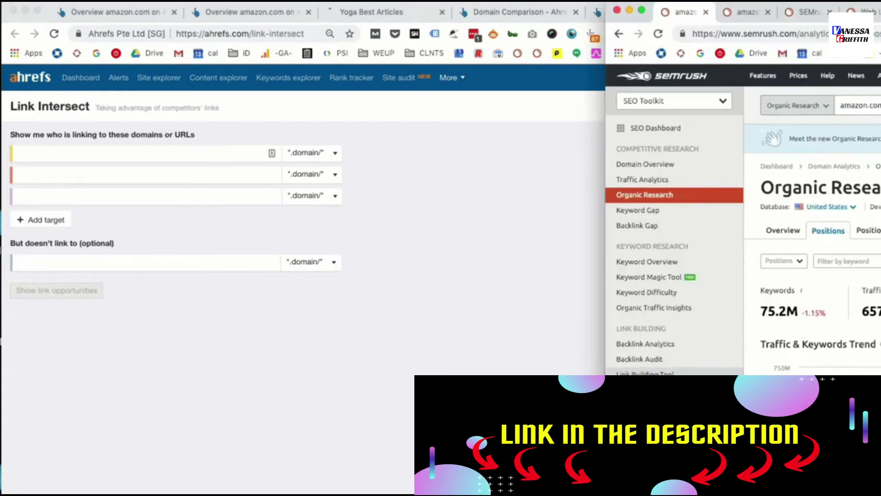
pyautogui.click(554, 274)
pyautogui.click(390, 19)
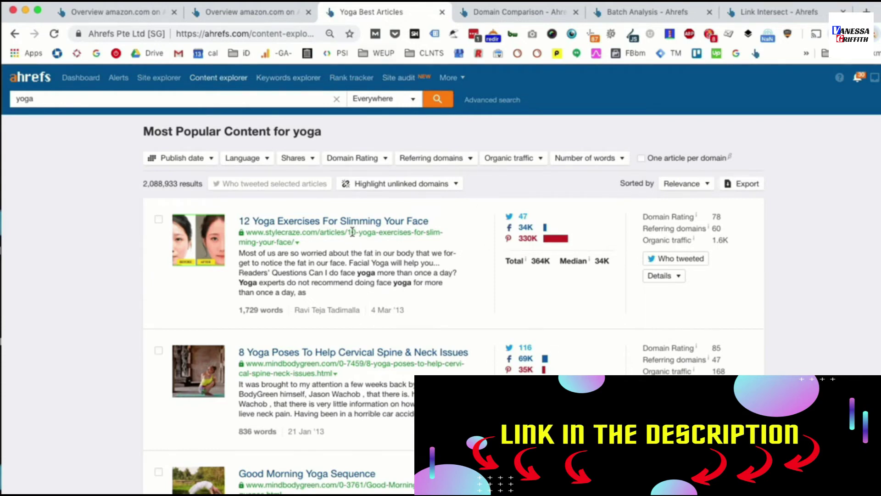
pyautogui.click(261, 158)
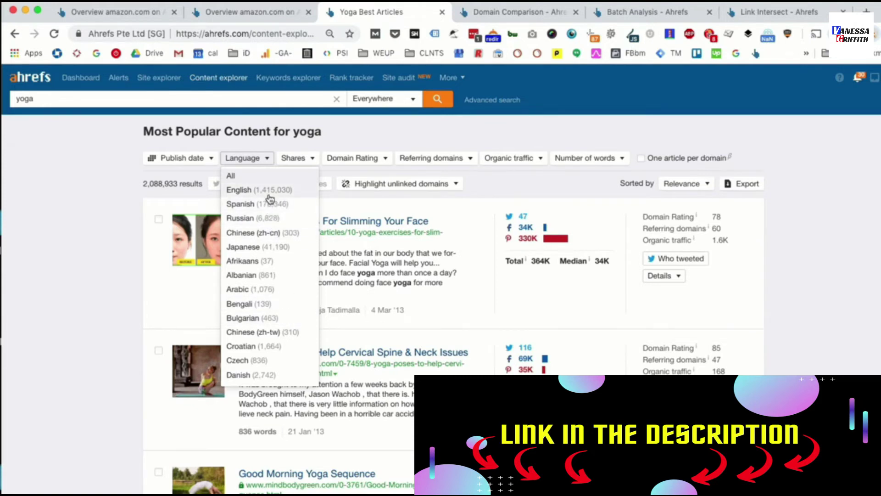
pyautogui.click(277, 318)
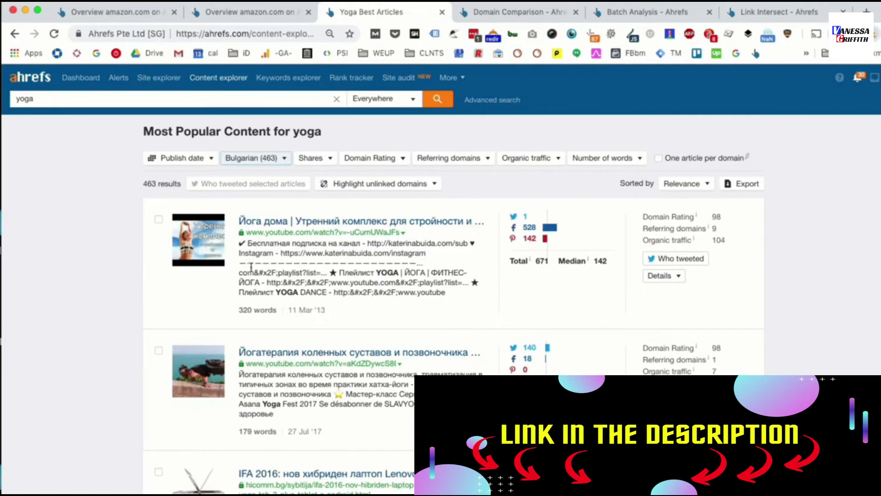
pyautogui.click(281, 159)
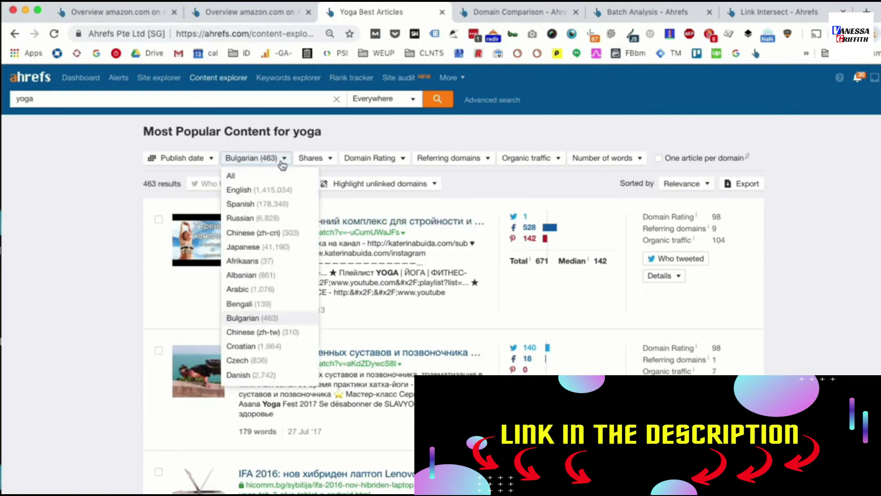
pyautogui.click(271, 192)
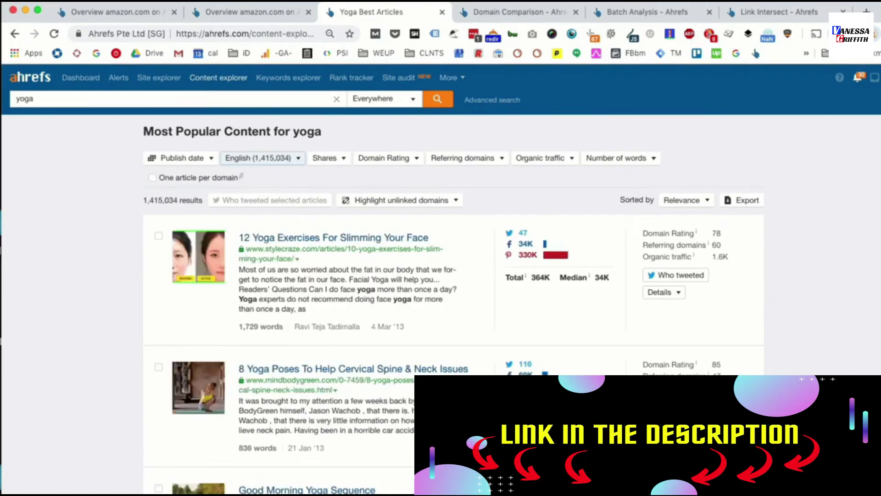
# - Switch to Semrush and examine the Domain Competitors list in the amazon.com Backlinks report
pyautogui.press('super+grave')
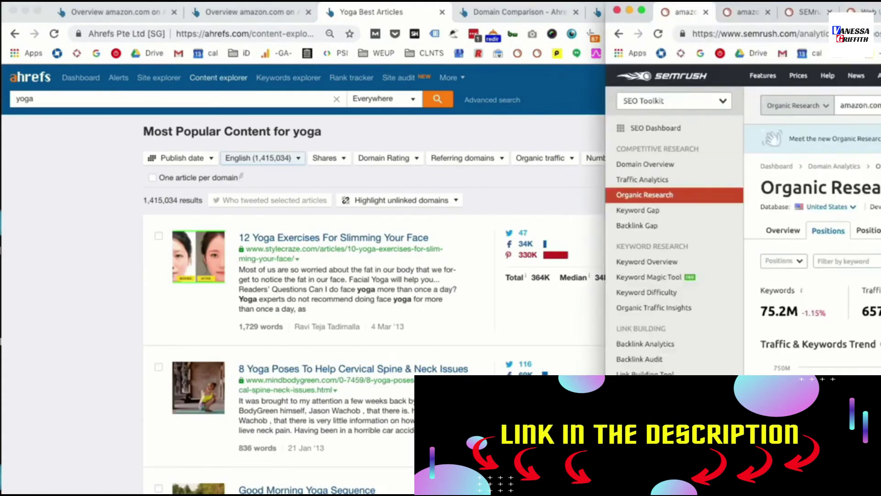
pyautogui.click(748, 13)
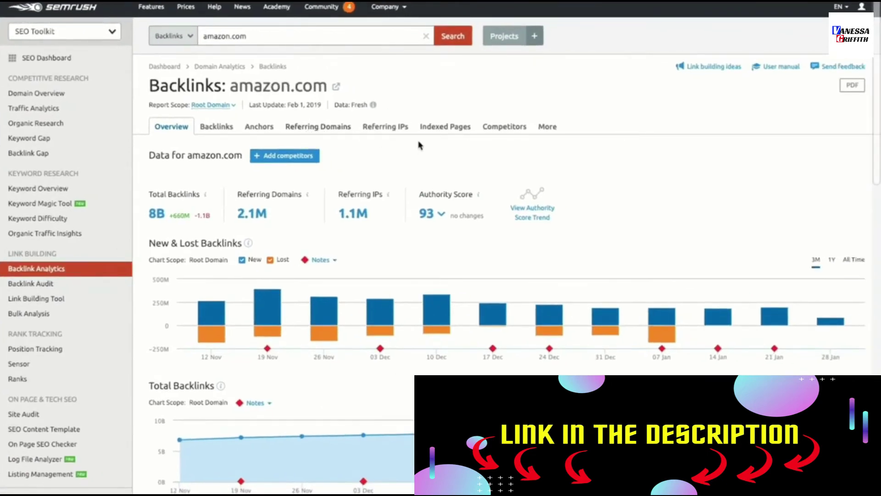
pyautogui.scroll(-1, 415, 145)
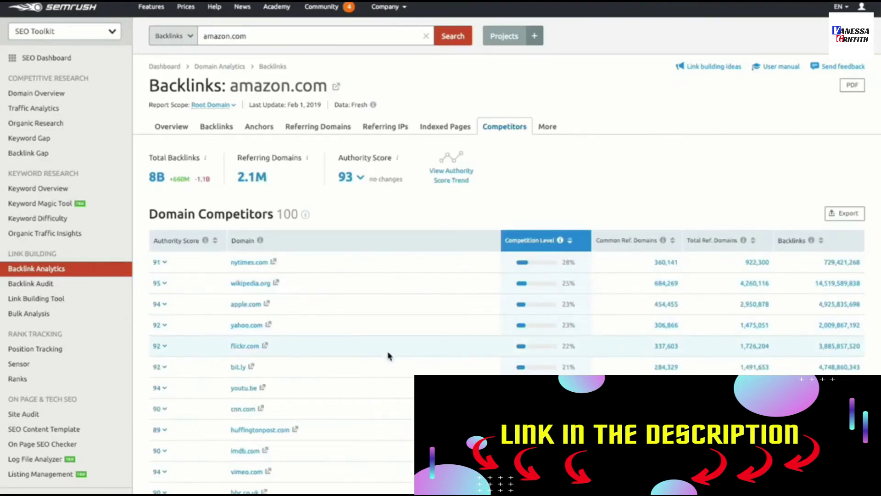
pyautogui.scroll(-7, 388, 354)
pyautogui.scroll(-5, 387, 353)
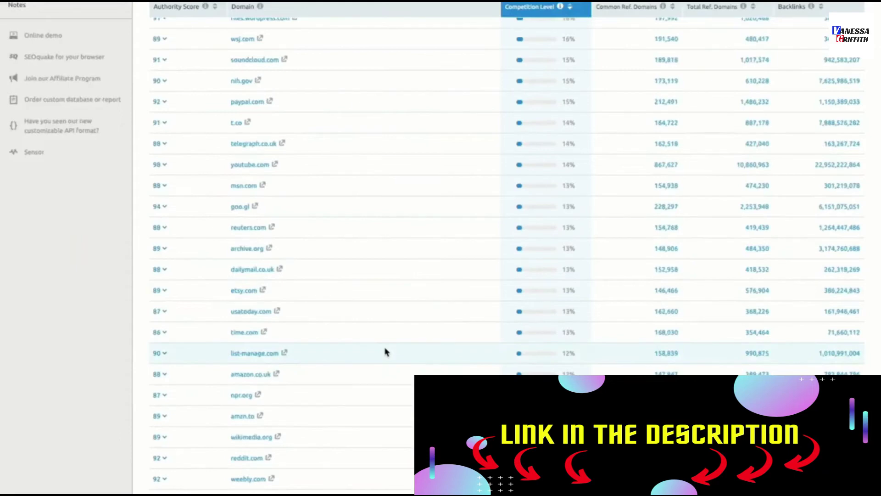
pyautogui.scroll(12, 409, 347)
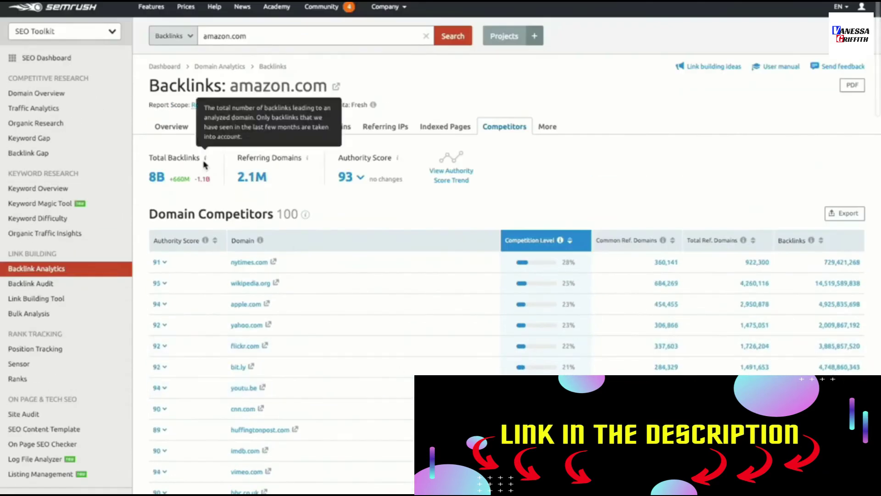
# - Open the Overview of the amazon.com Backlinks report and examine its backlink trends, TLD Distribution, Country and Top Anchors sections
pyautogui.click(187, 127)
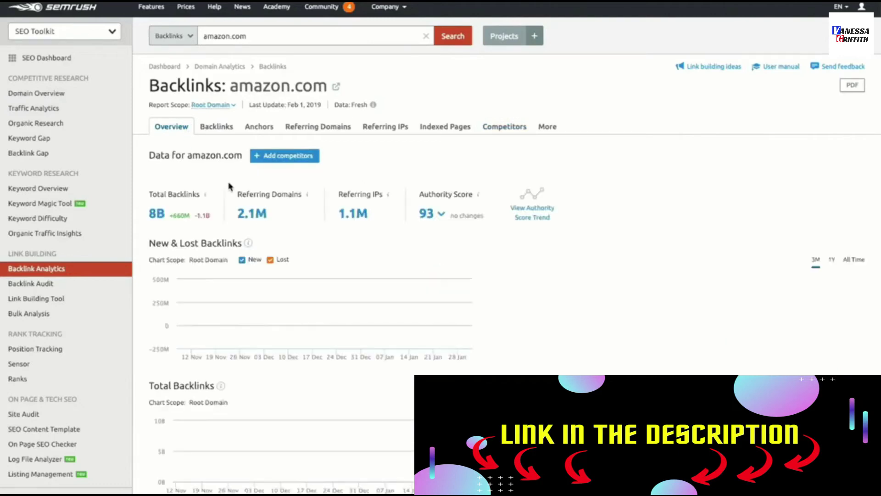
pyautogui.scroll(-10, 312, 260)
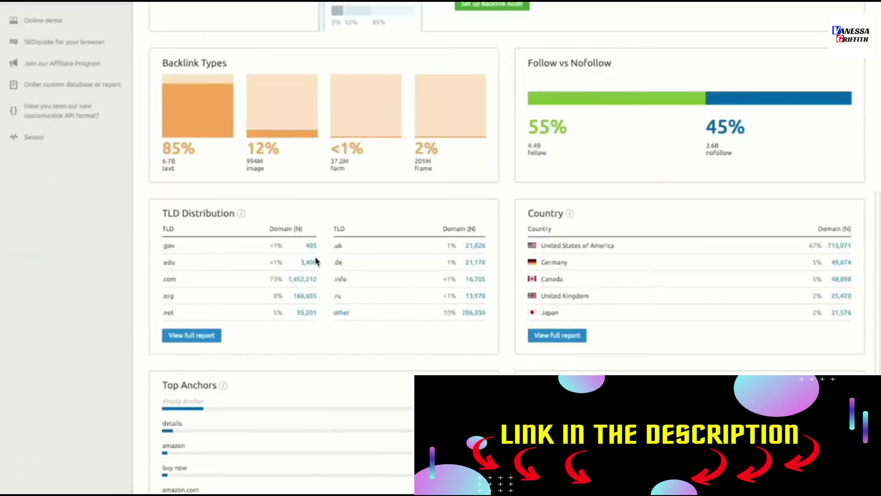
pyautogui.scroll(3, 312, 260)
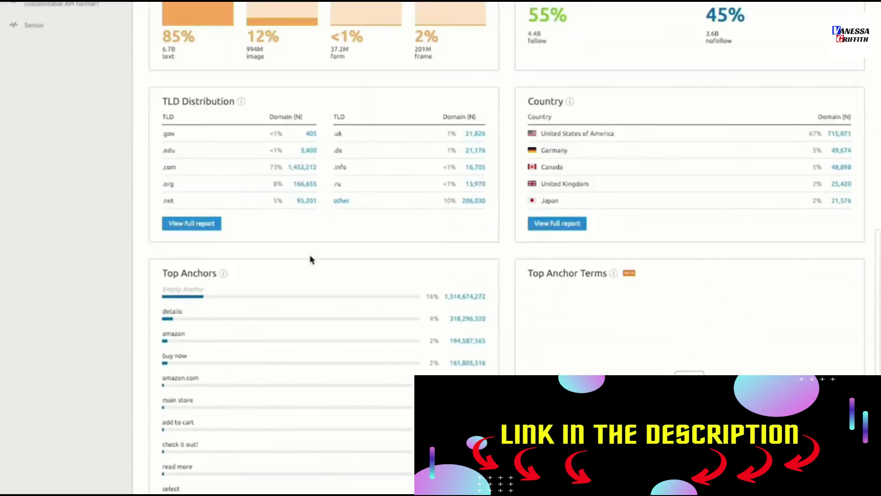
pyautogui.scroll(1, 311, 260)
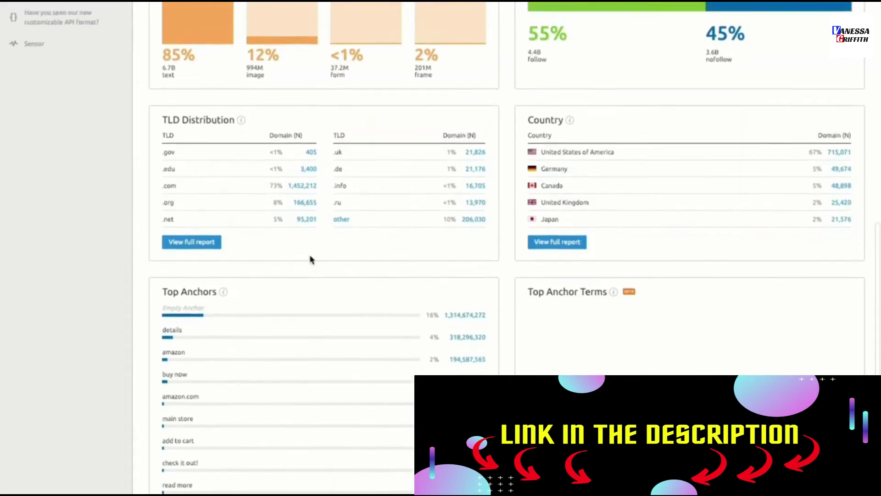
pyautogui.scroll(11, 312, 260)
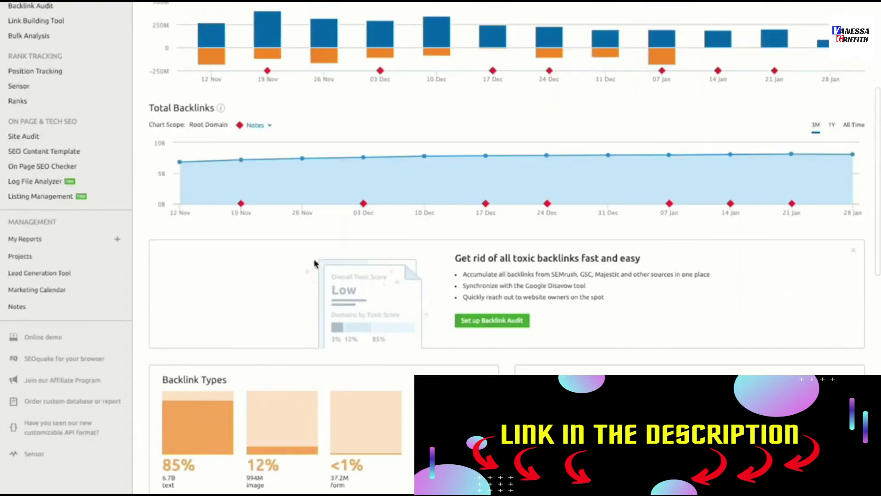
pyautogui.scroll(8, 290, 260)
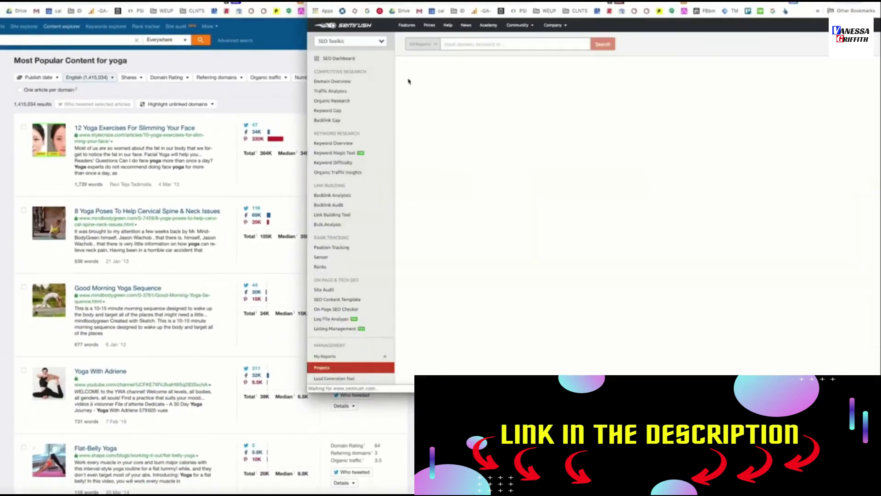
# - Compare the Site audit project list in Ahrefs with the amazon.com project dashboard in Semrush
pyautogui.click(239, 66)
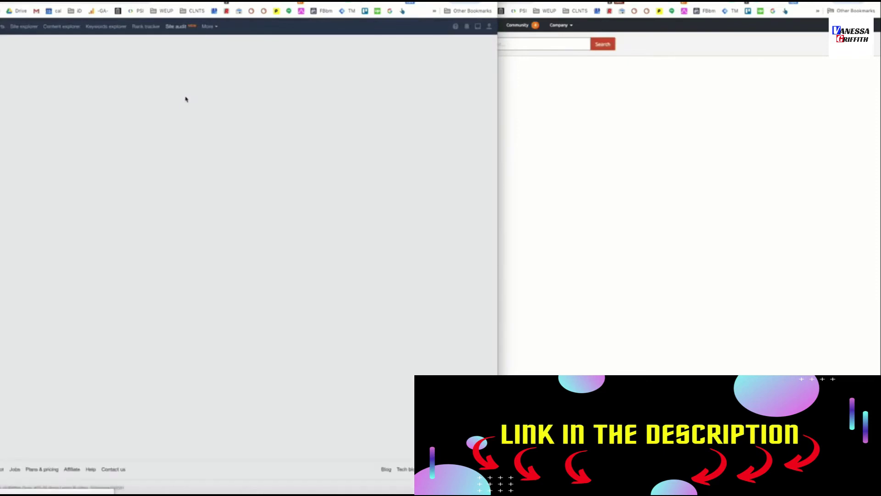
pyautogui.click(596, 80)
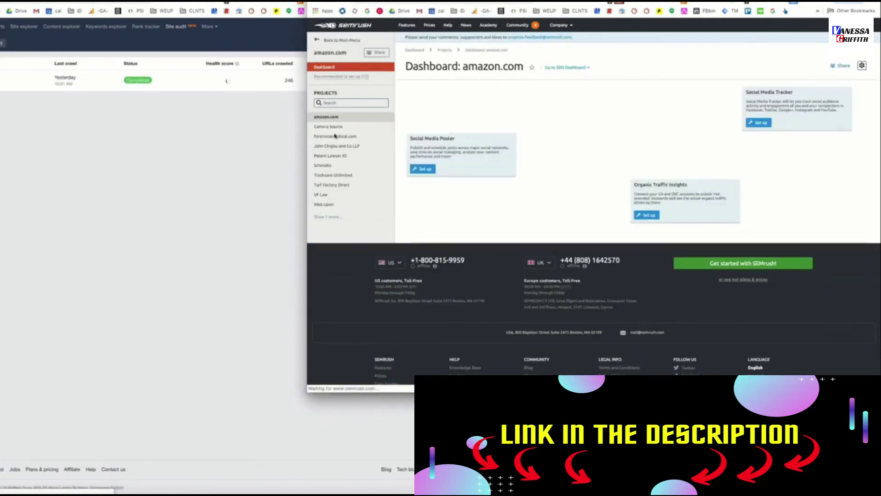
pyautogui.click(255, 141)
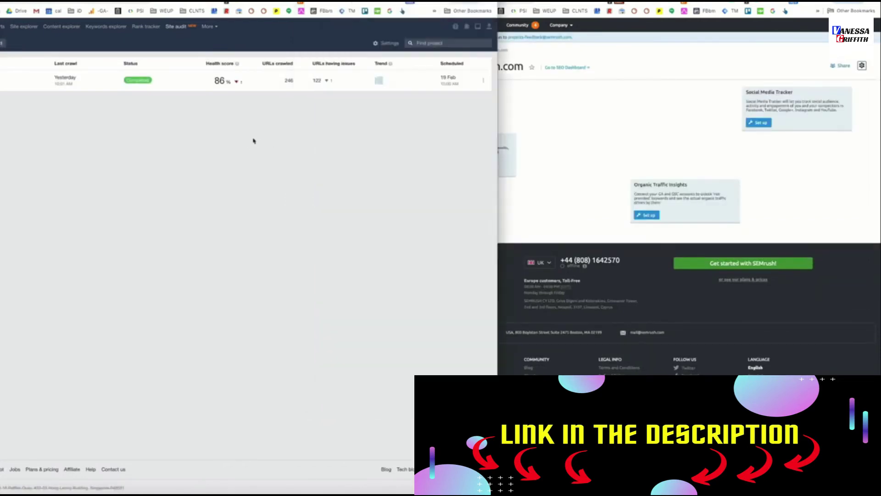
# - Search Semrush's Keyword Magic Tool for car tires and examine the keyword groups and the keyword table
pyautogui.click(582, 123)
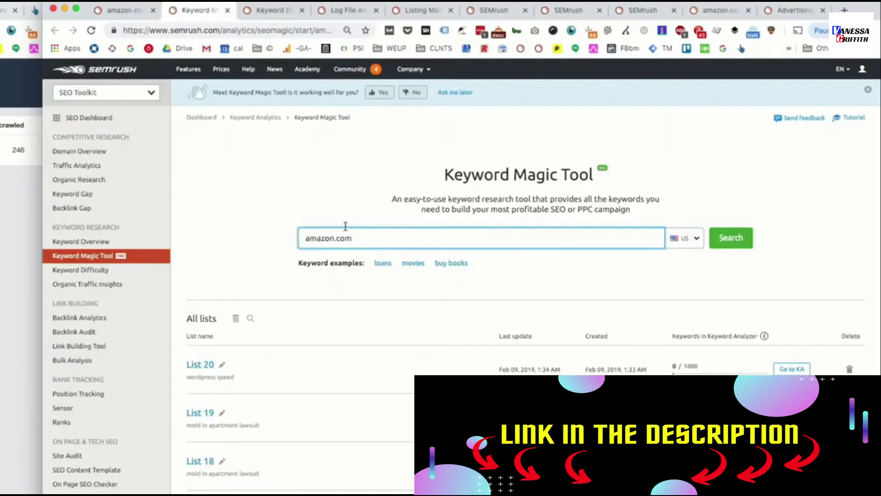
pyautogui.press('BackSpace')
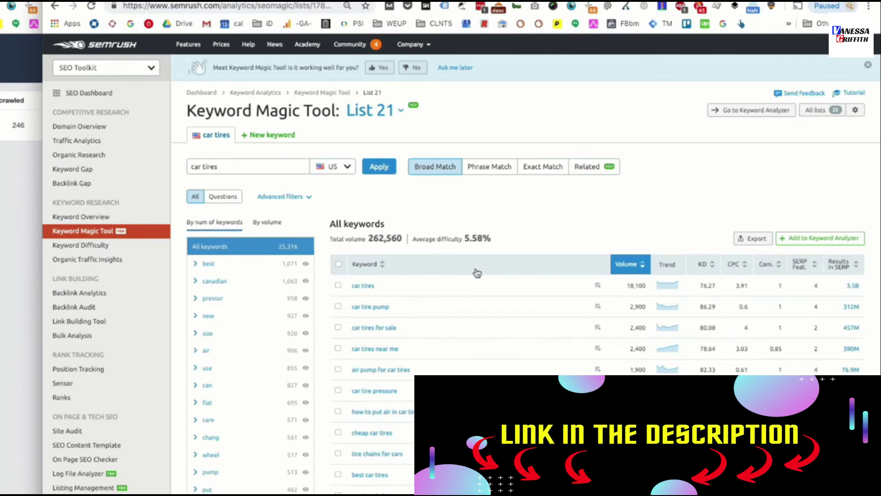
pyautogui.scroll(-5, 515, 214)
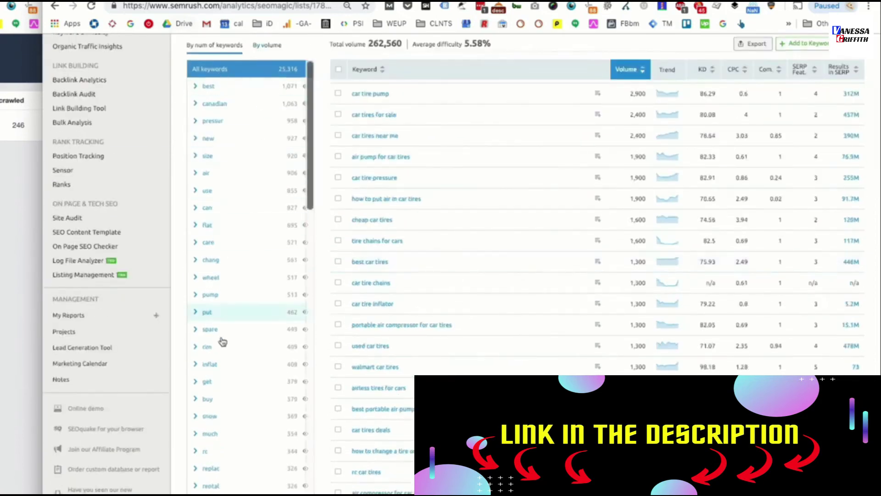
pyautogui.scroll(5, 230, 103)
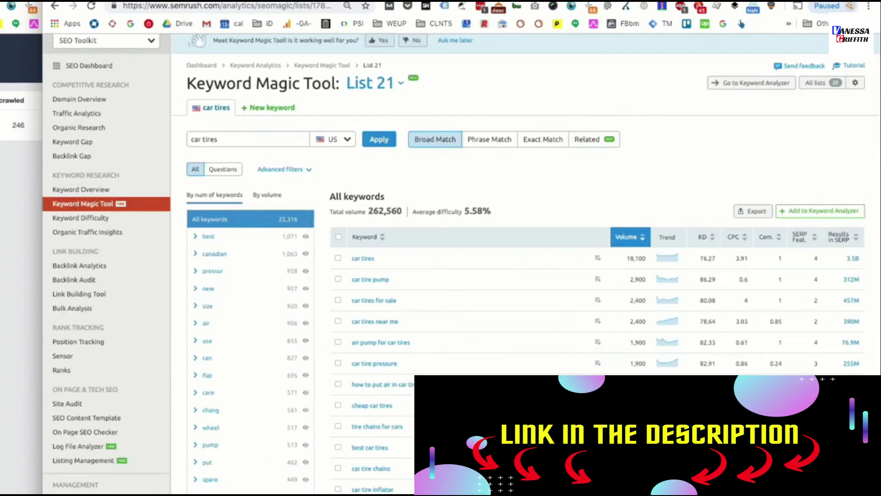
pyautogui.scroll(-10, 250, 353)
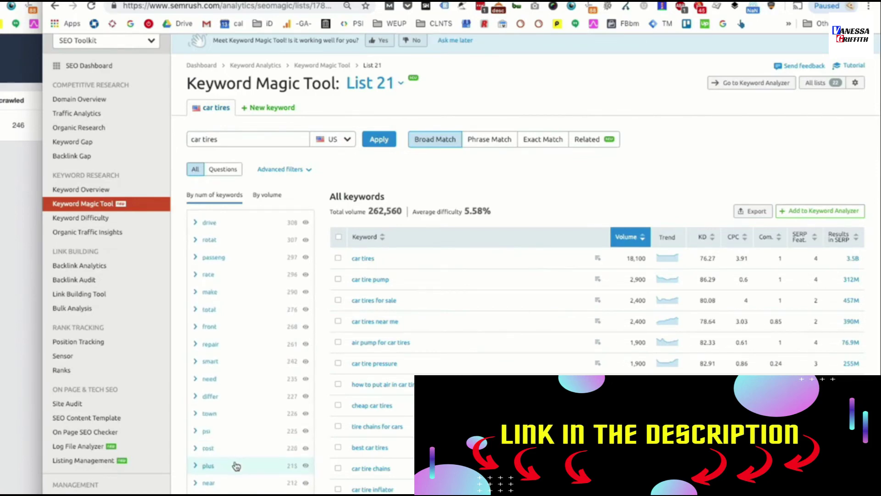
pyautogui.scroll(5, 236, 466)
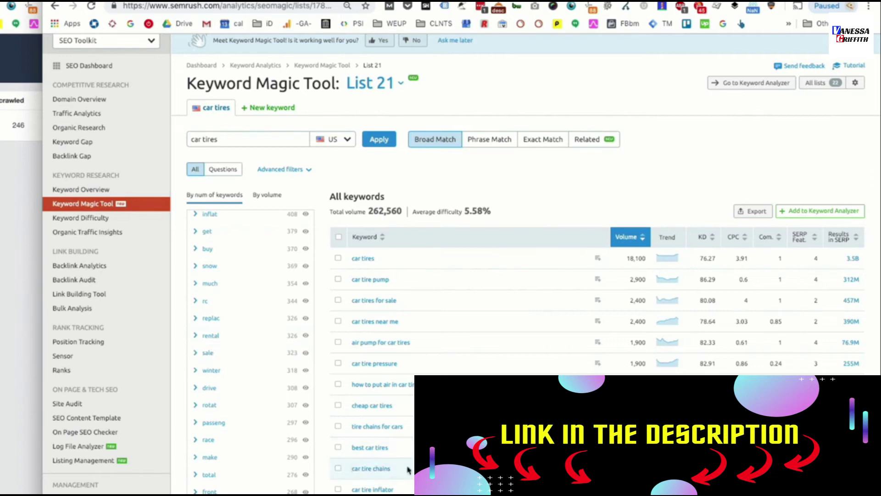
# - Open the Keyword Overview for car tire chains and examine its search volume, trend and phrase match keywords
pyautogui.click(365, 468)
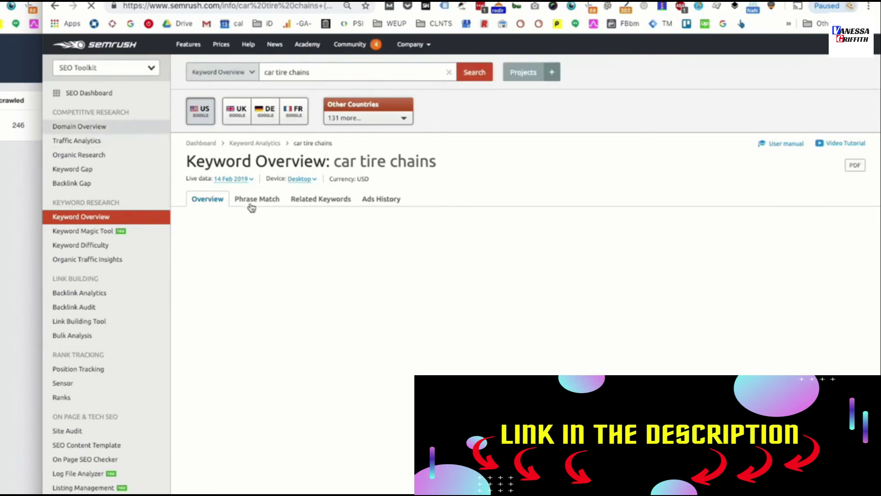
pyautogui.scroll(-4, 372, 244)
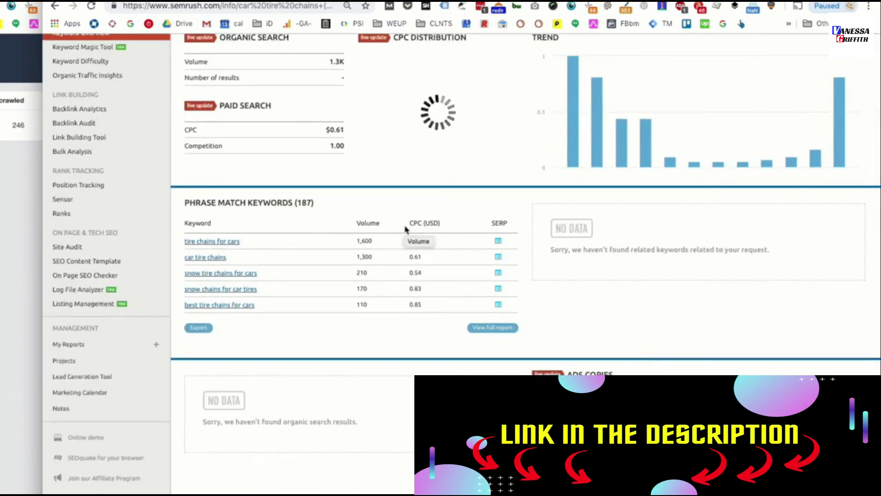
pyautogui.scroll(4, 405, 230)
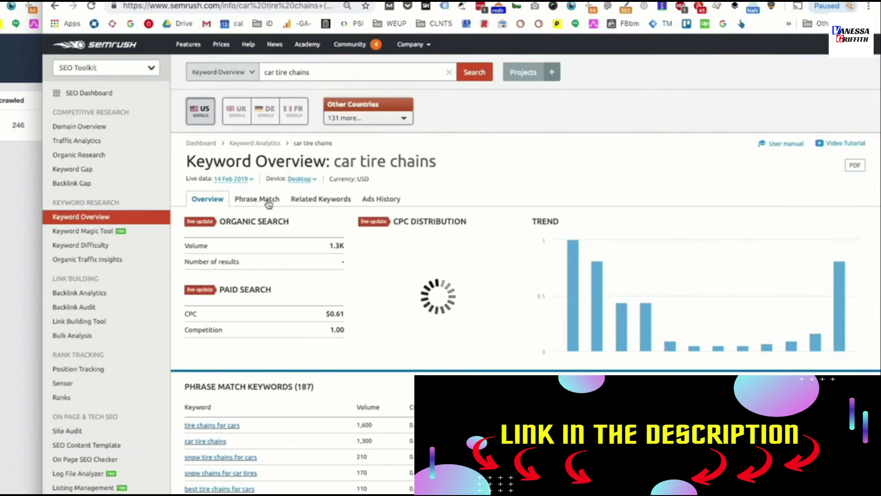
# - Open the related keywords for car tire chains in the Keyword Magic Tool and submit the keyword field
pyautogui.click(310, 202)
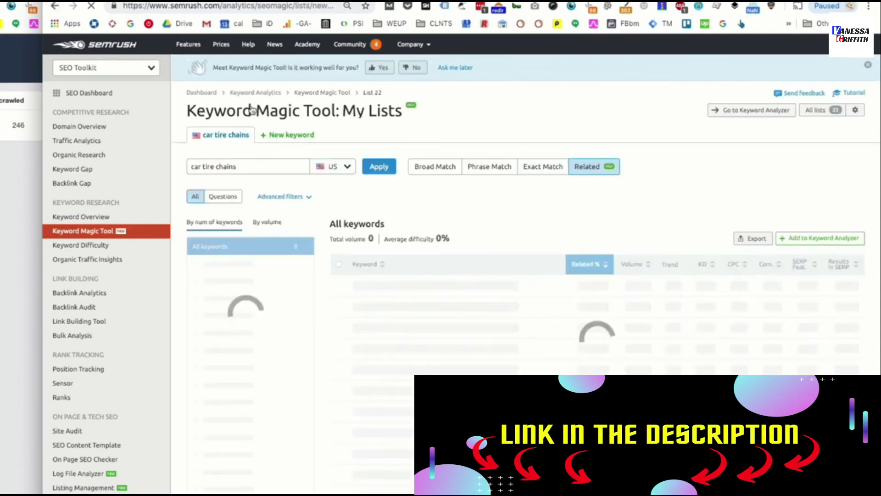
pyautogui.click(259, 166)
pyautogui.press('Return')
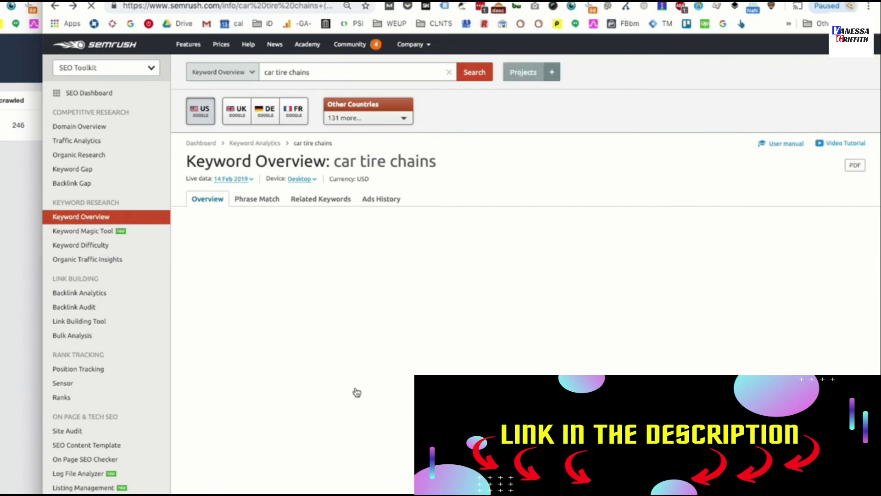
# - Create an SEO Content Template in Semrush for the target keyword snow chains, keeping the United States as the search location
pyautogui.click(124, 449)
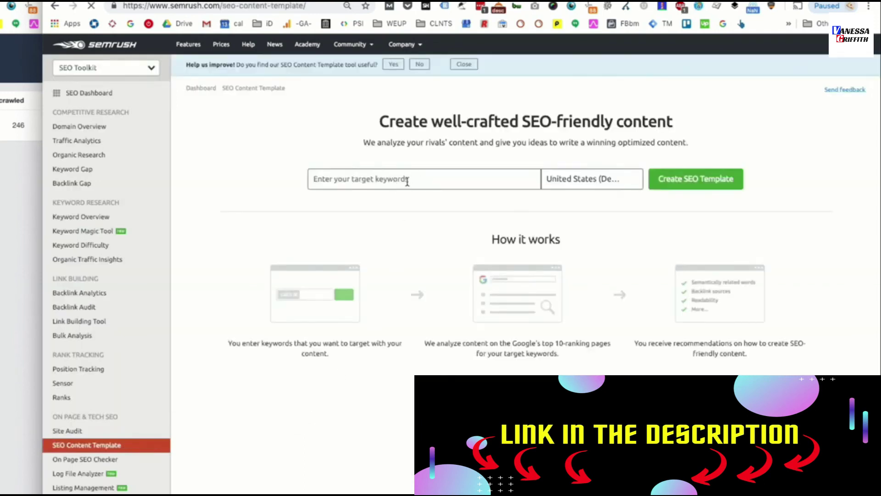
pyautogui.write('c')
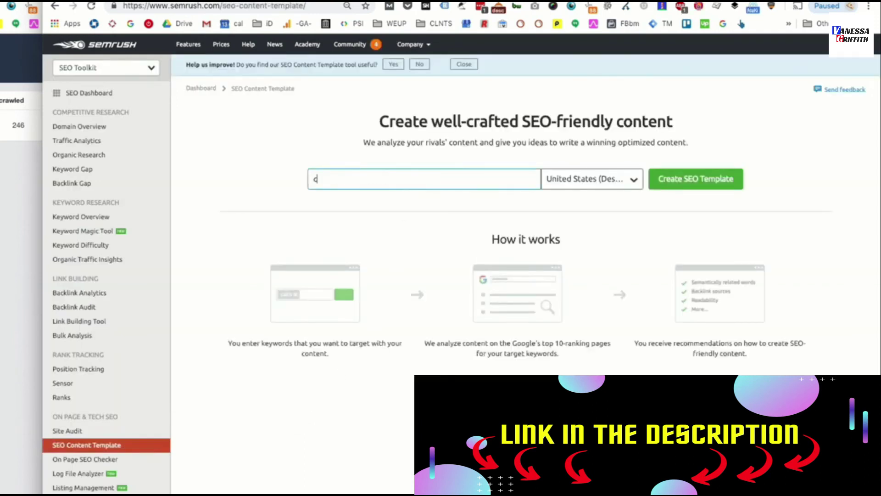
pyautogui.press('BackSpace')
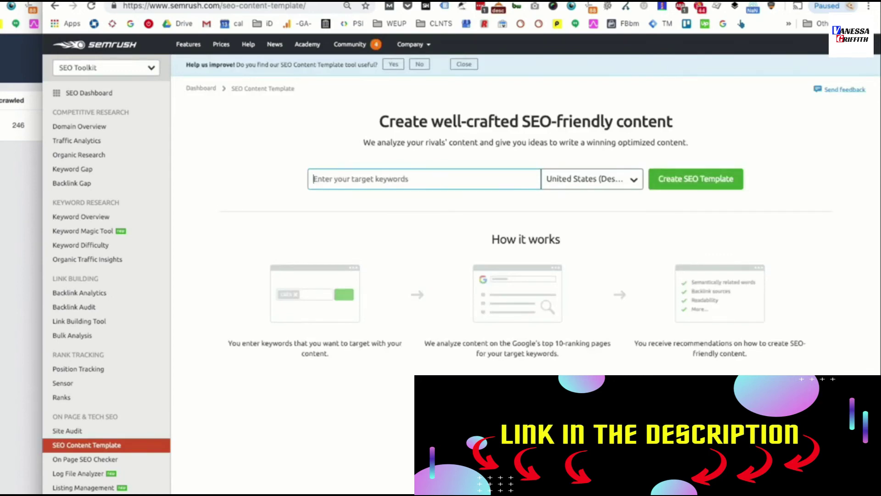
pyautogui.write('snow chains')
pyautogui.press('Return')
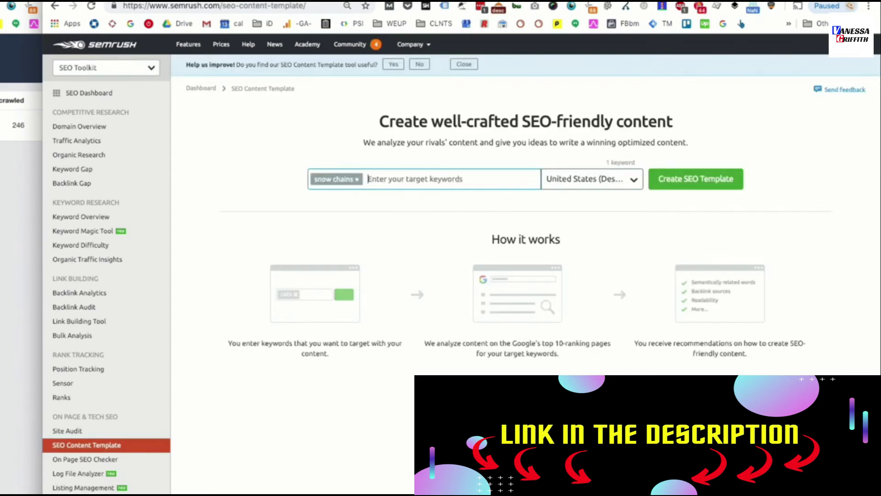
pyautogui.click(716, 183)
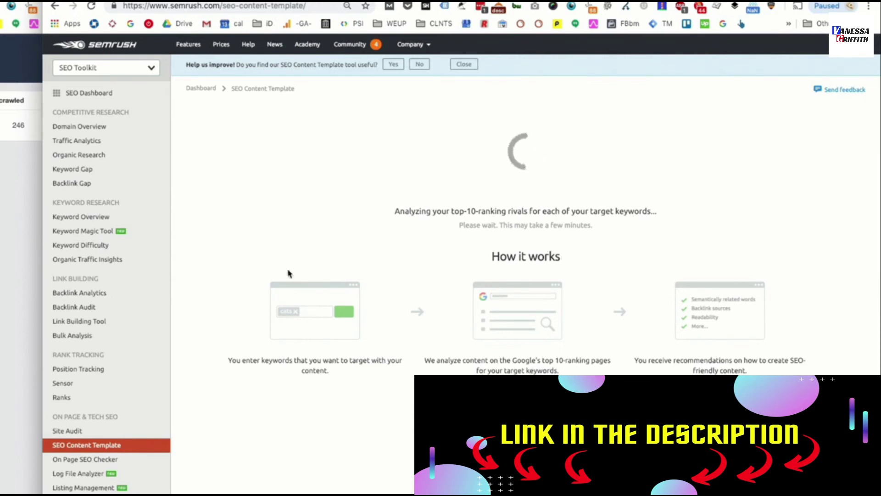
# - Switch to Ahrefs and search Keywords explorer for car snow chains on Google in the United States
pyautogui.click(21, 257)
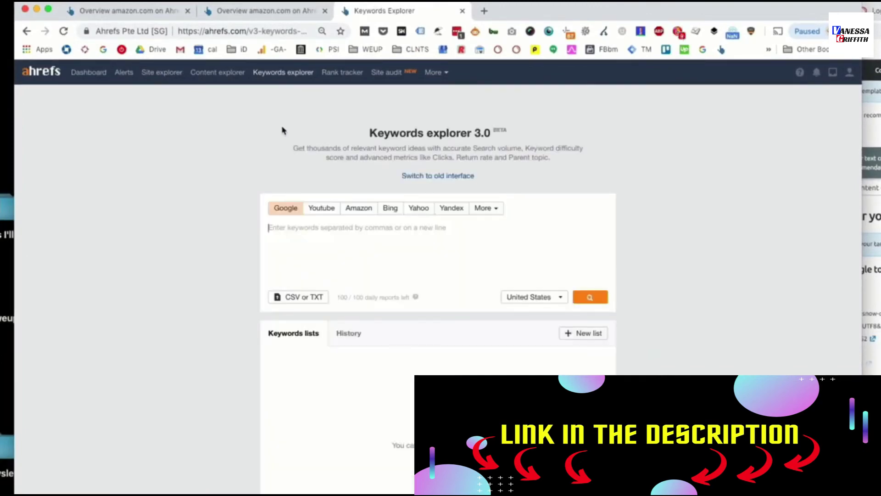
pyautogui.write('185')
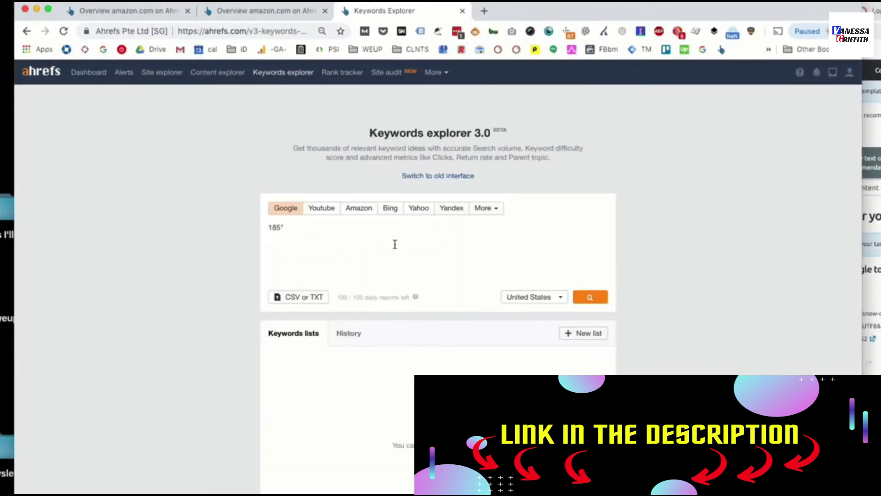
pyautogui.press('BackSpace')
pyautogui.press('BackSpace')
pyautogui.press('BackSpace')
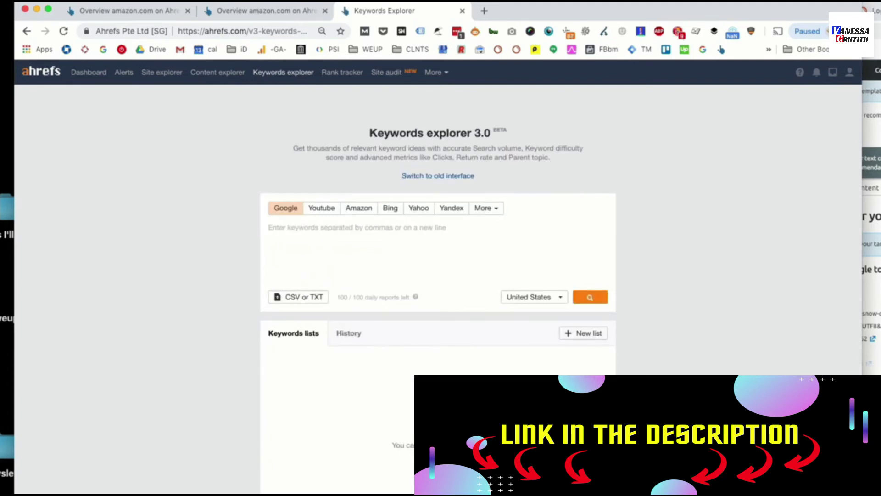
pyautogui.write('car snow chains')
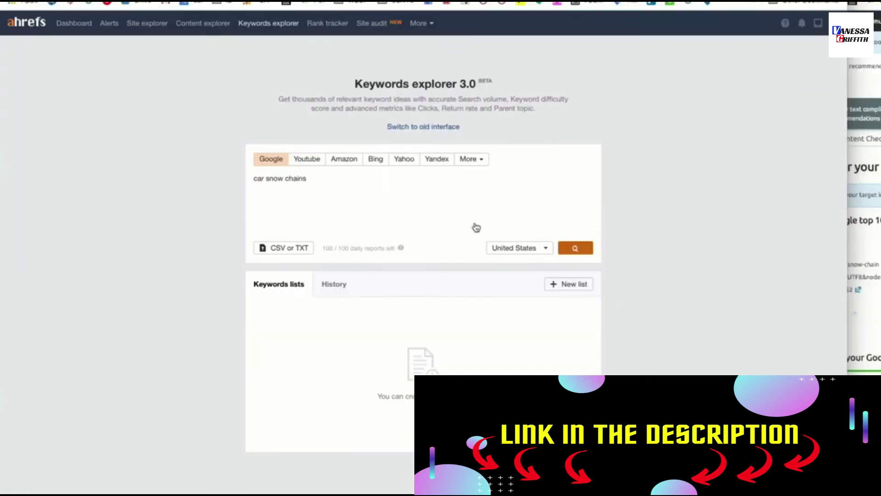
pyautogui.press('Return')
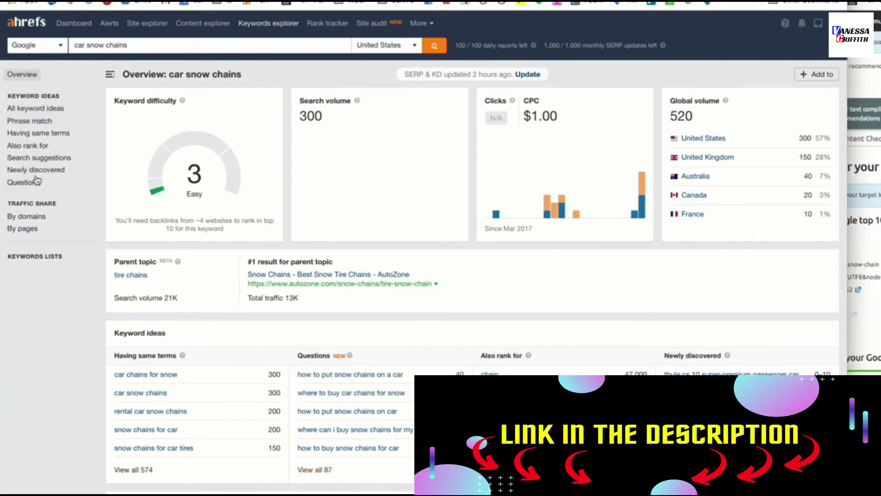
# - Examine the Ahrefs overview for car snow chains, including its keyword ideas, SERP position history and SERP overview
pyautogui.scroll(-4, 402, 305)
pyautogui.scroll(-7, 402, 305)
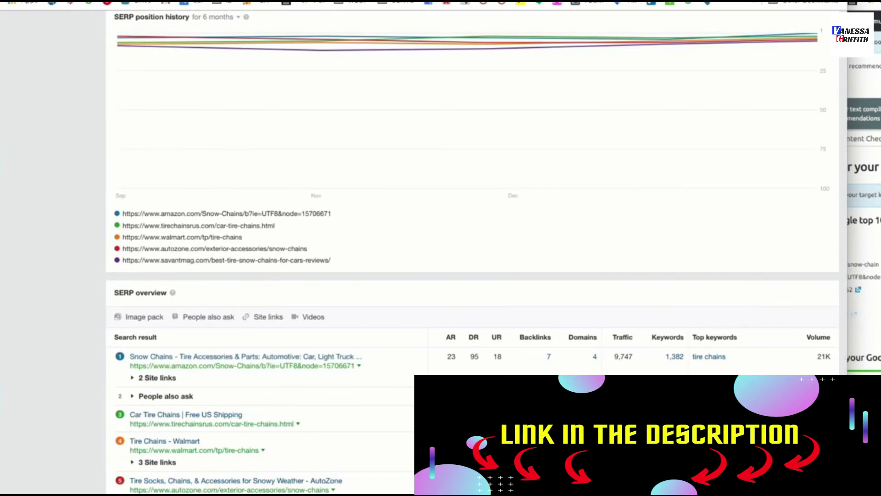
pyautogui.scroll(15, 242, 294)
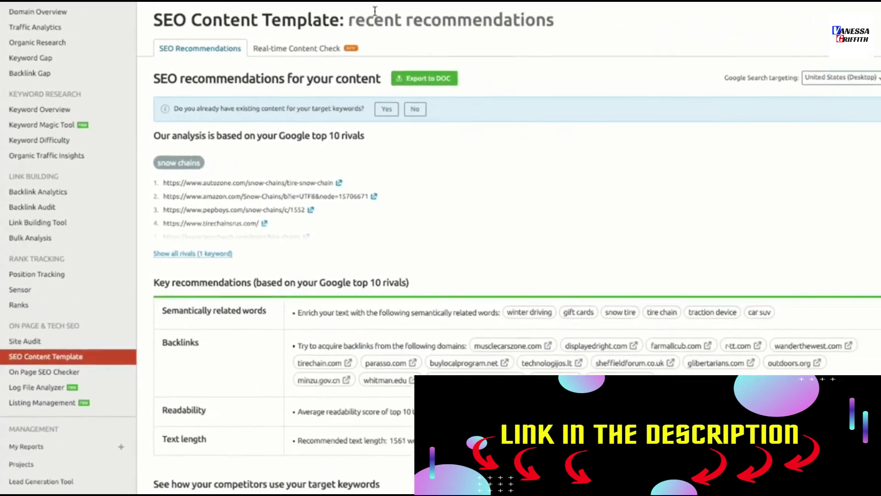
# - Compare how competitors use the target keyword in Semrush's SEO Content Template with the search results in Ahrefs' SERP overview
pyautogui.scroll(-6, 390, 249)
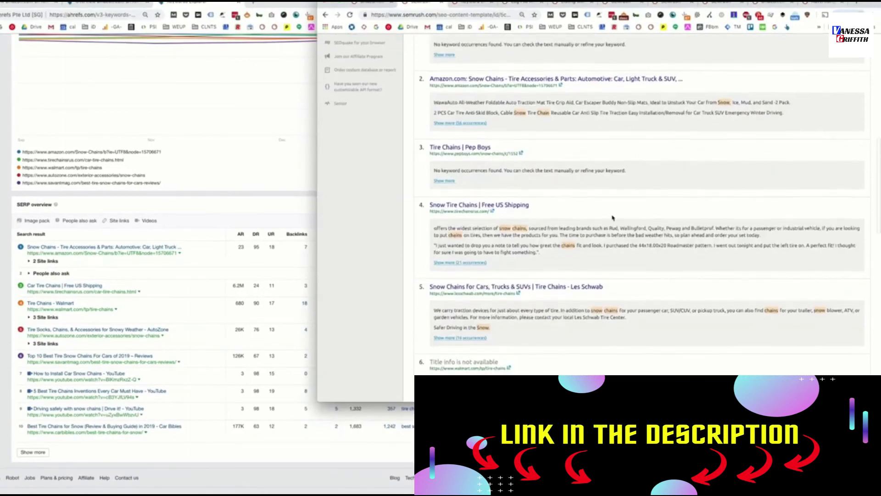
pyautogui.scroll(5, 610, 223)
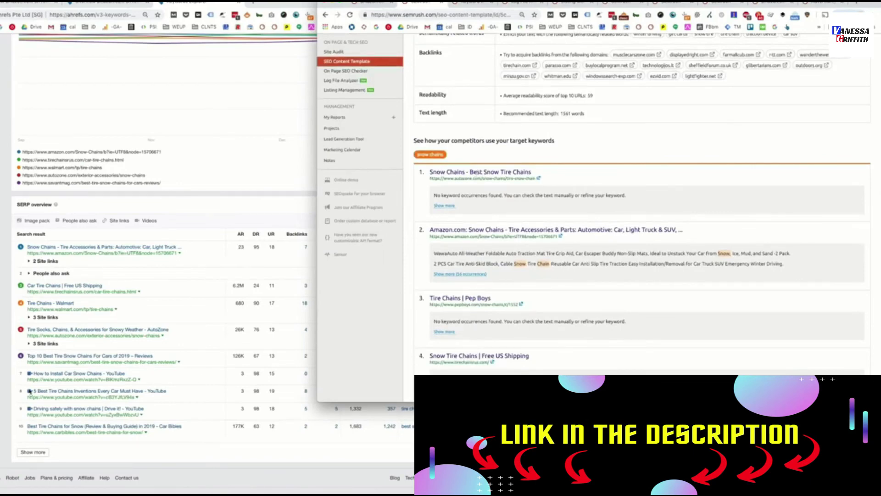
pyautogui.click(41, 382)
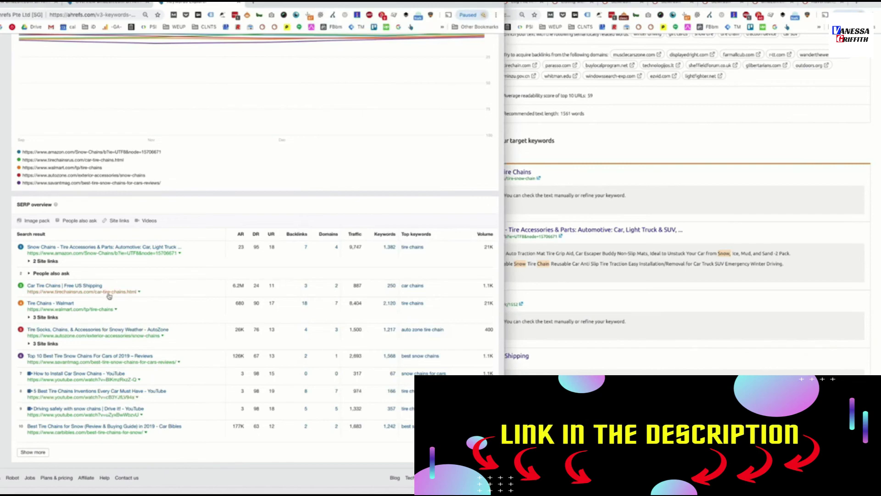
pyautogui.click(640, 184)
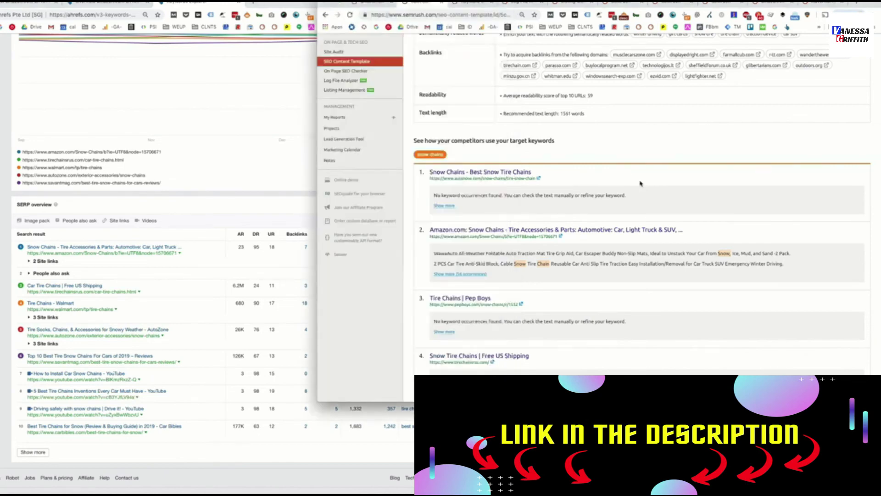
# - Examine the template's basic recommendations for snow chains, highlighting the page title and H1 advice
pyautogui.scroll(-10, 640, 183)
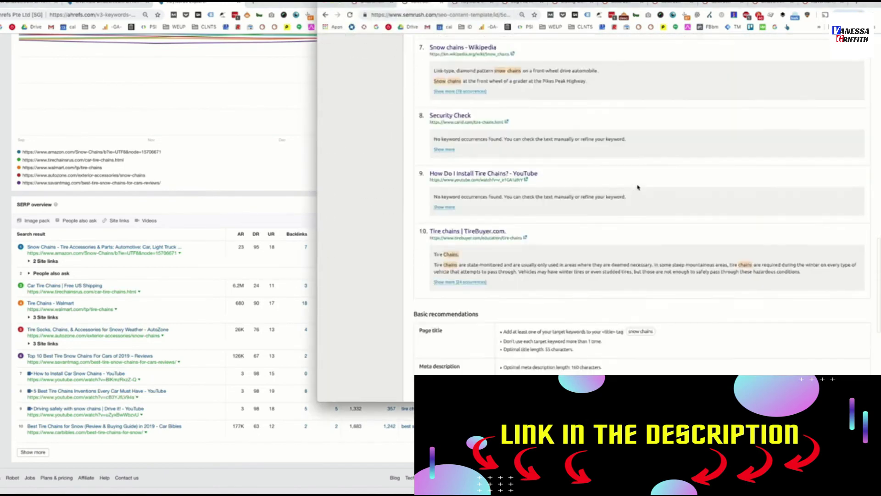
pyautogui.scroll(-3, 635, 202)
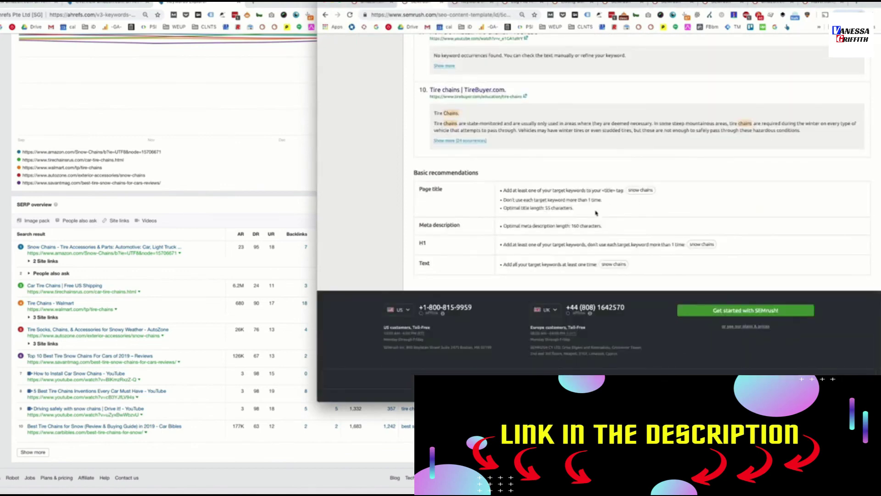
pyautogui.moveTo(499, 245); pyautogui.dragTo(685, 248)
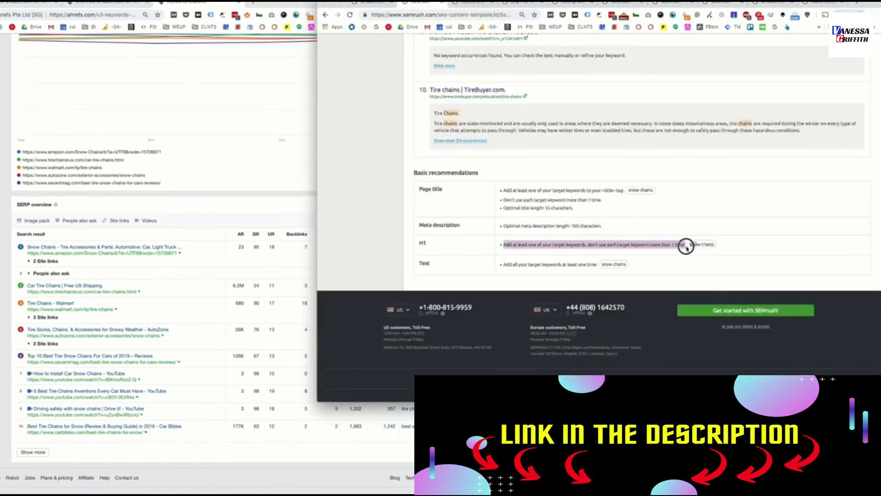
pyautogui.click(593, 218)
pyautogui.moveTo(504, 190); pyautogui.dragTo(559, 209)
pyautogui.moveTo(537, 245); pyautogui.dragTo(625, 243)
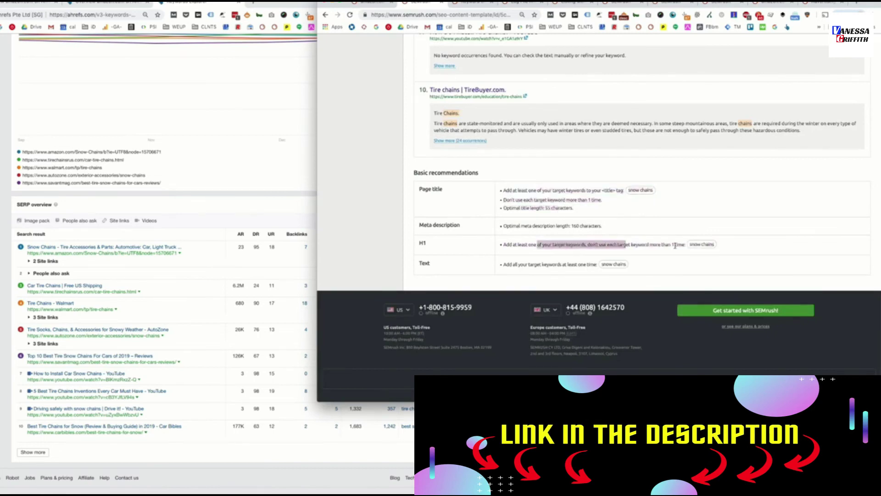
# - Compare the template's key recommendations with the Ahrefs overview for car snow chains, and return to Semrush's Log File Analyzer page
pyautogui.scroll(20, 675, 246)
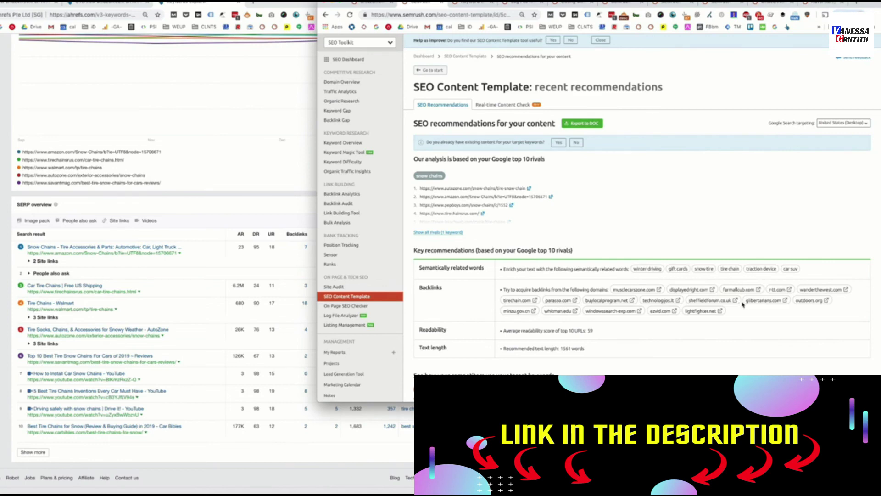
pyautogui.click(295, 192)
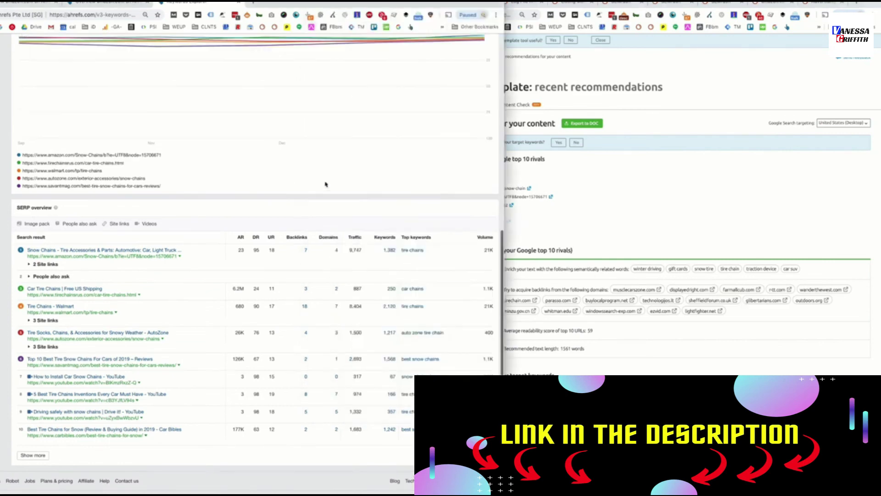
pyautogui.scroll(10, 328, 179)
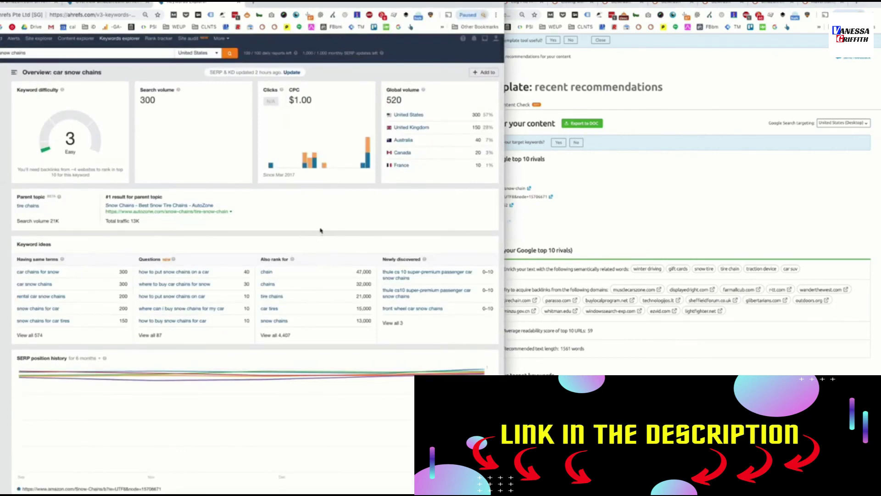
pyautogui.click(649, 162)
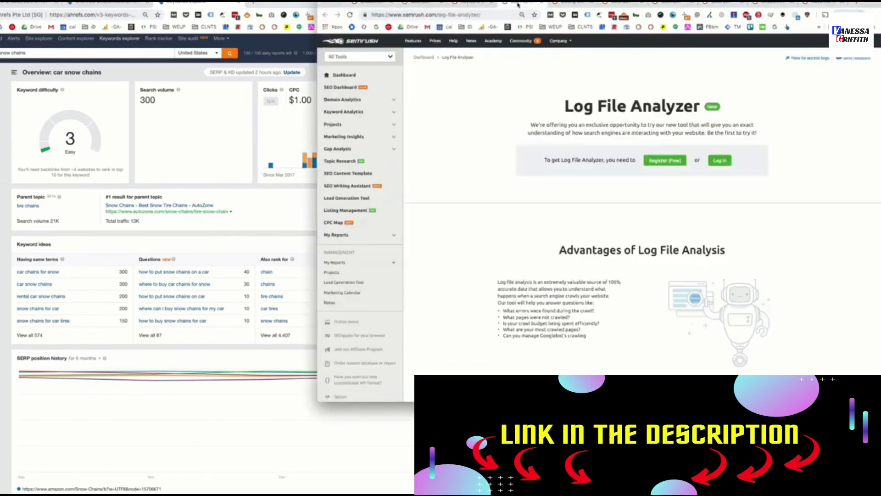